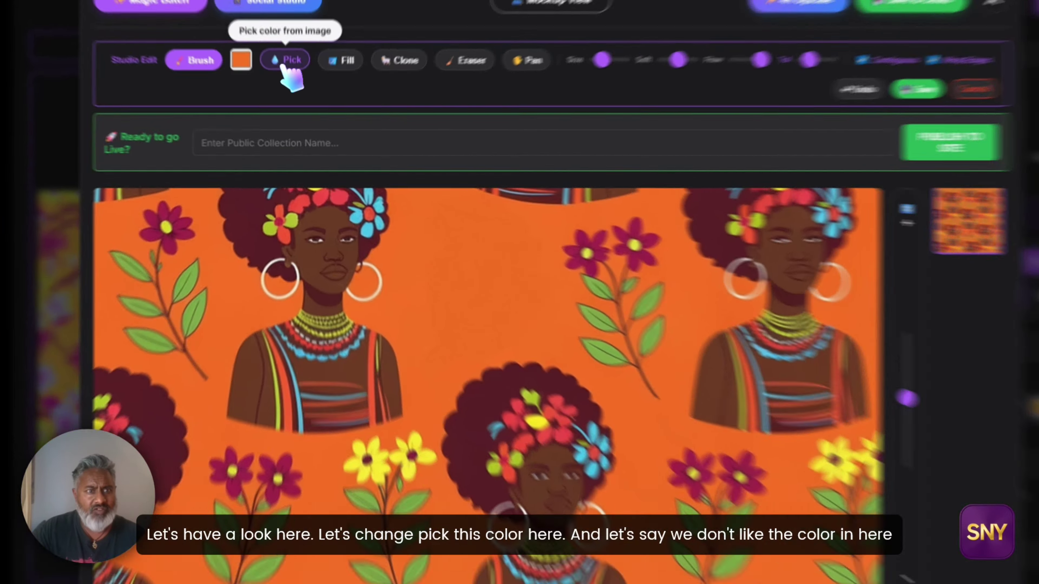
Pick a colour from the pattern for the retouch and save the studio edit
click(318, 114)
click(600, 460)
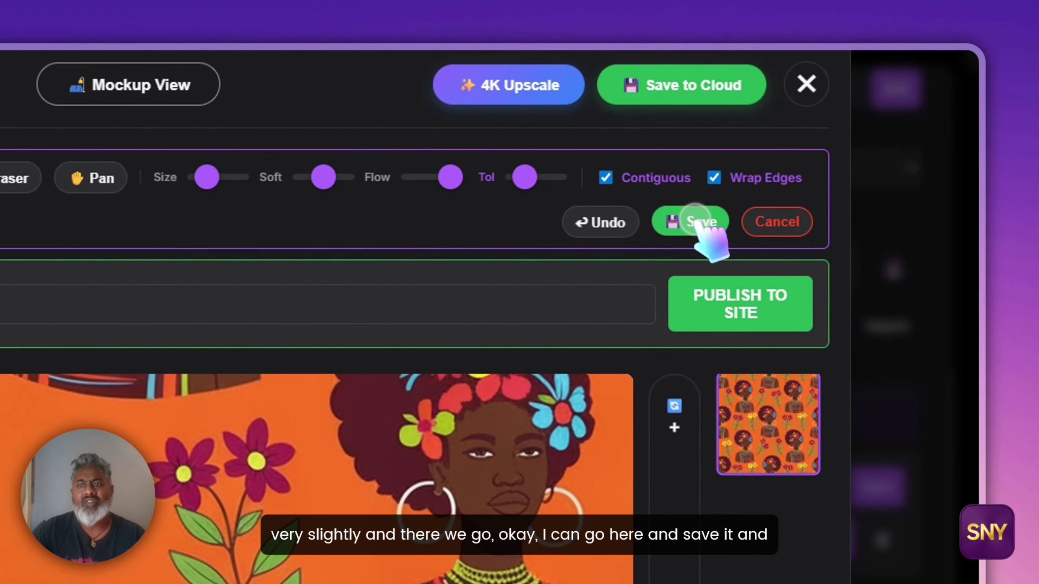
click(1010, 119)
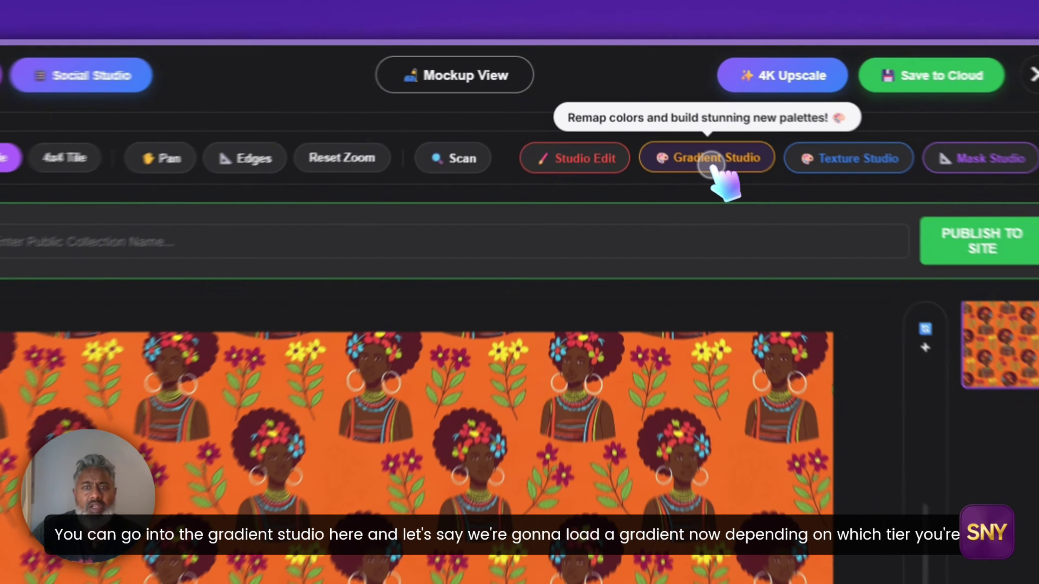
Load the saved Deep Ocean & Coral Edge gradient onto the pattern in Gradient Studio
click(673, 116)
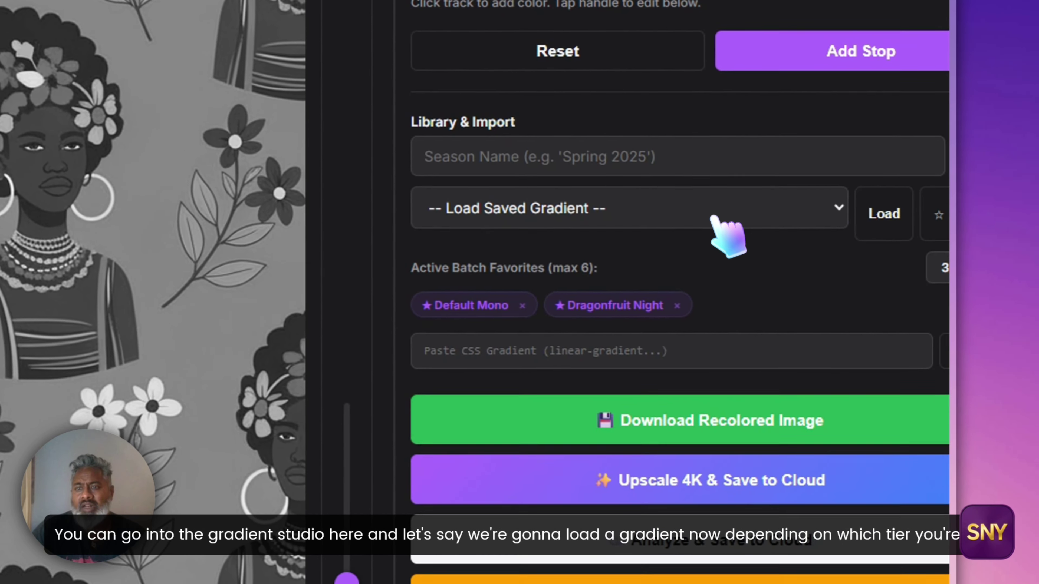
click(1035, 429)
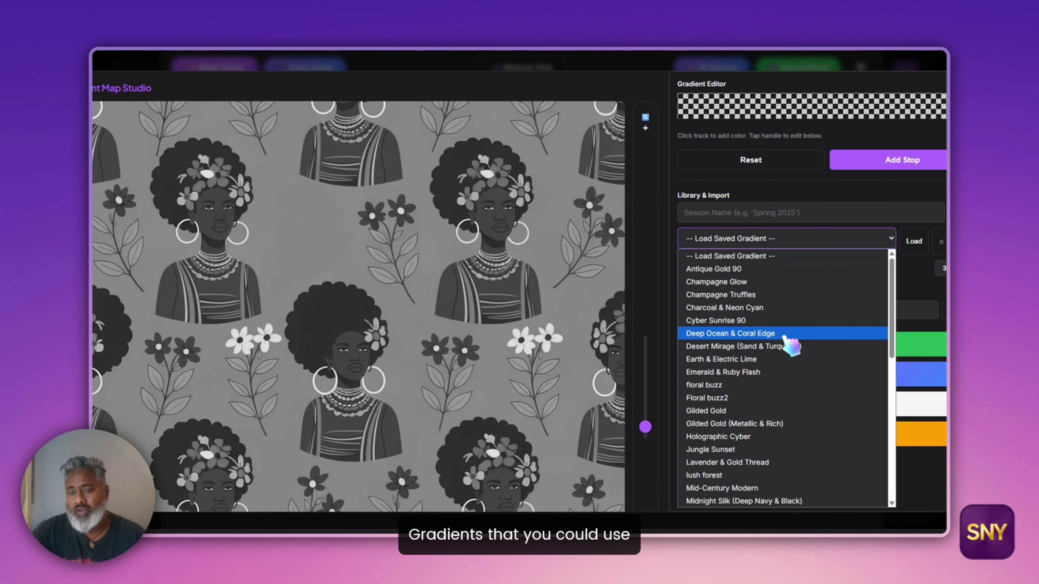
click(779, 335)
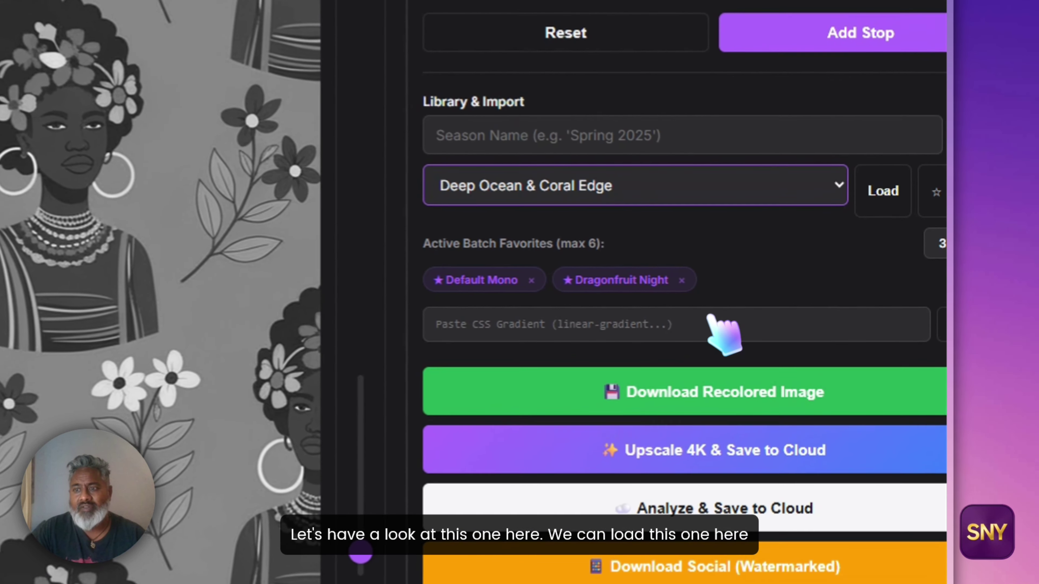
click(880, 192)
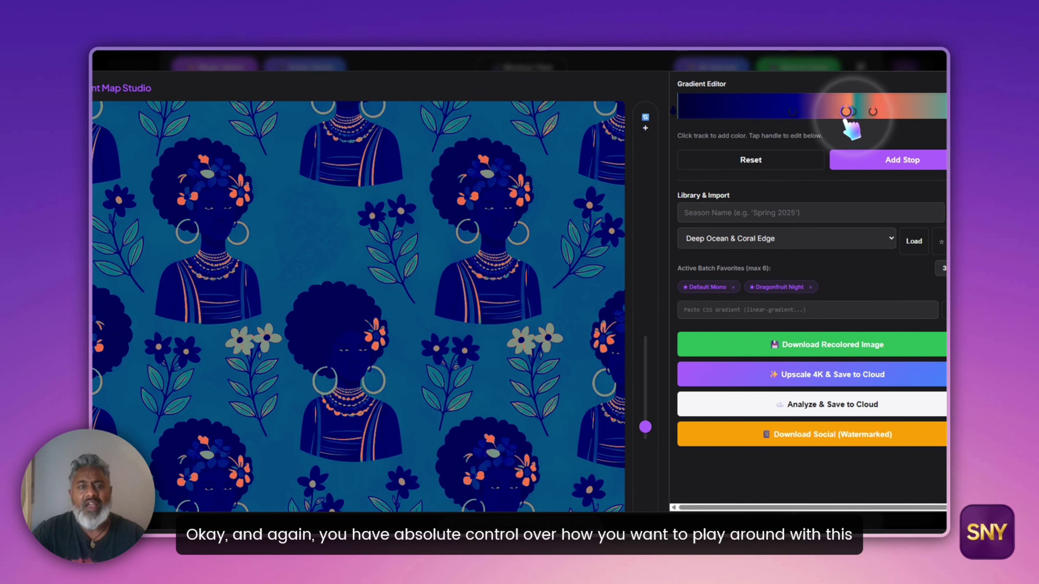
Add a stop in the gradient's dark section, and move the coral stop to 50 with colour RGB 135, 120, 115
drag(857, 111, 784, 131)
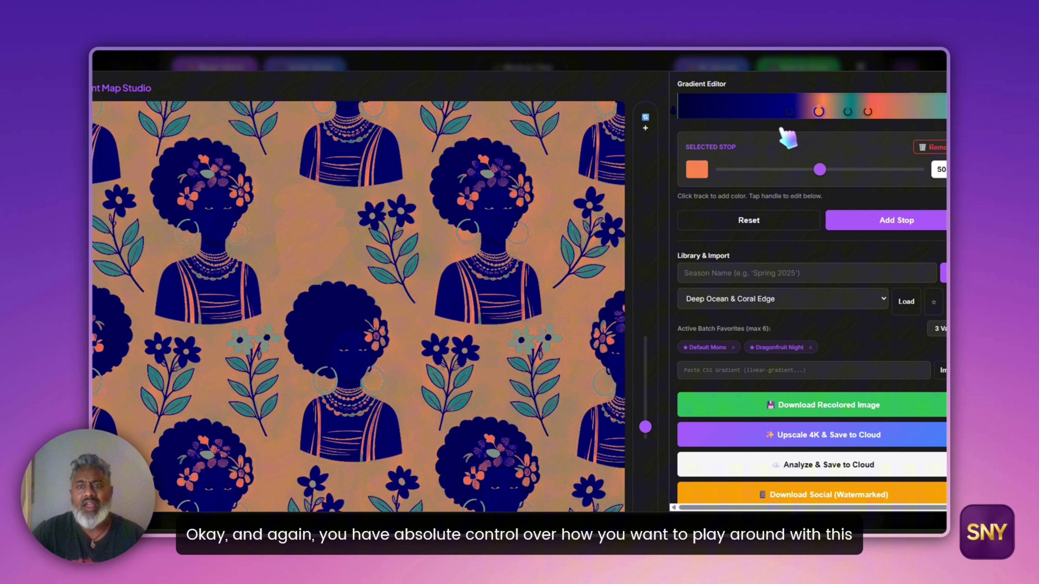
click(749, 113)
click(699, 174)
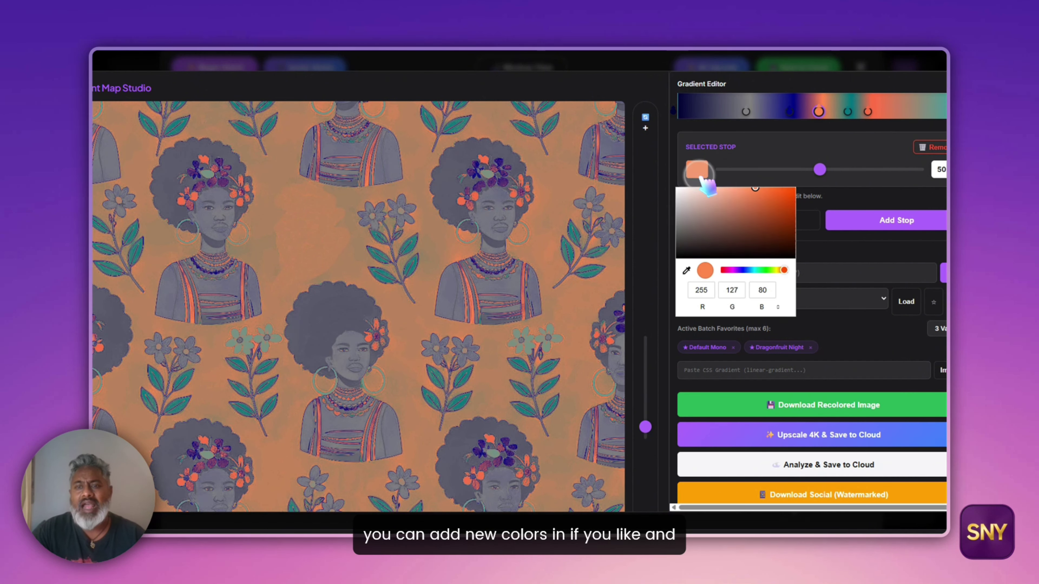
click(694, 221)
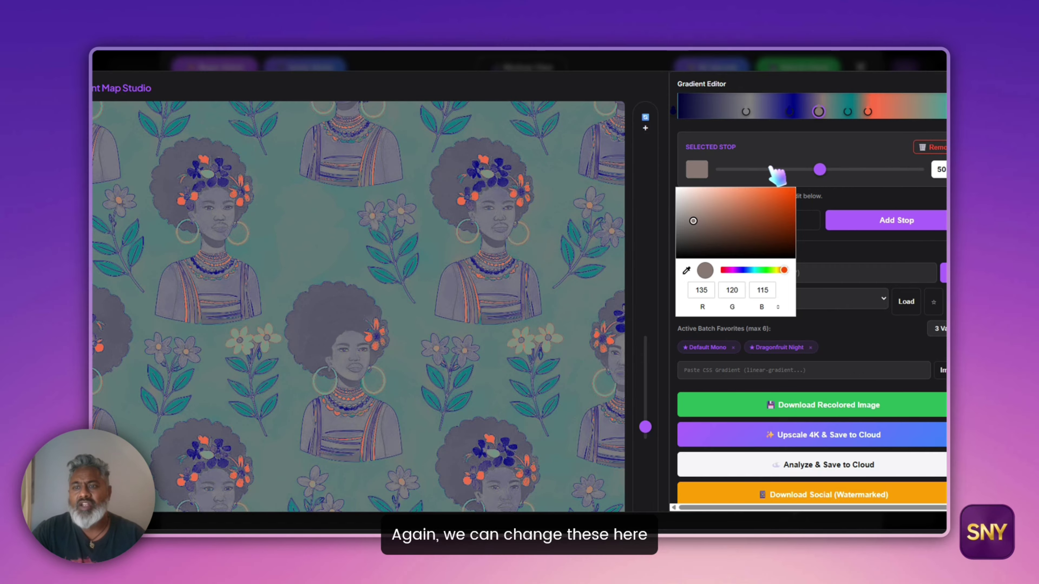
Set the middle gradient stop to position 49 and recolour it light blue, RGB 115, 209, 221
click(826, 115)
click(816, 169)
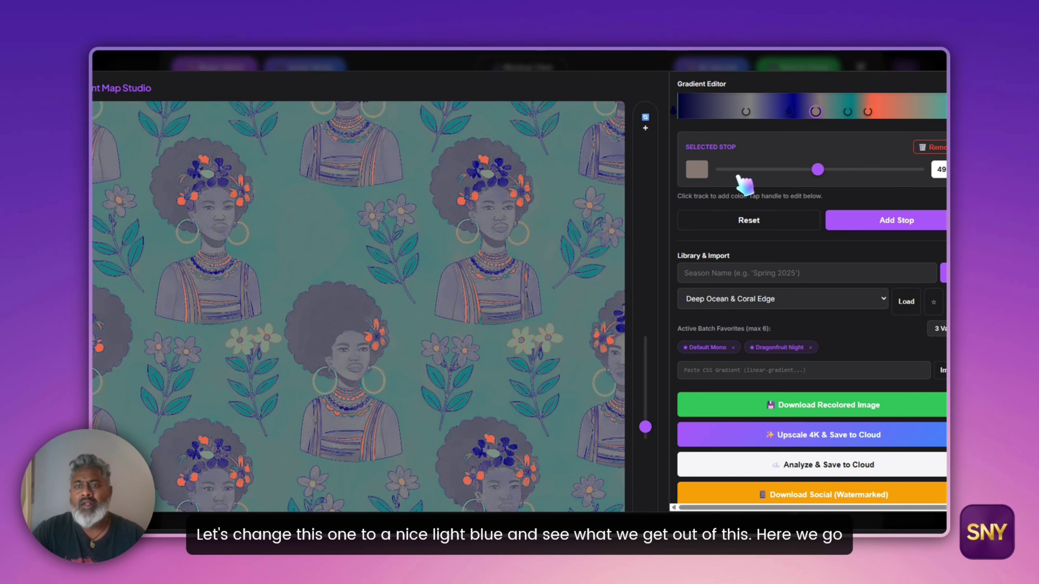
click(698, 169)
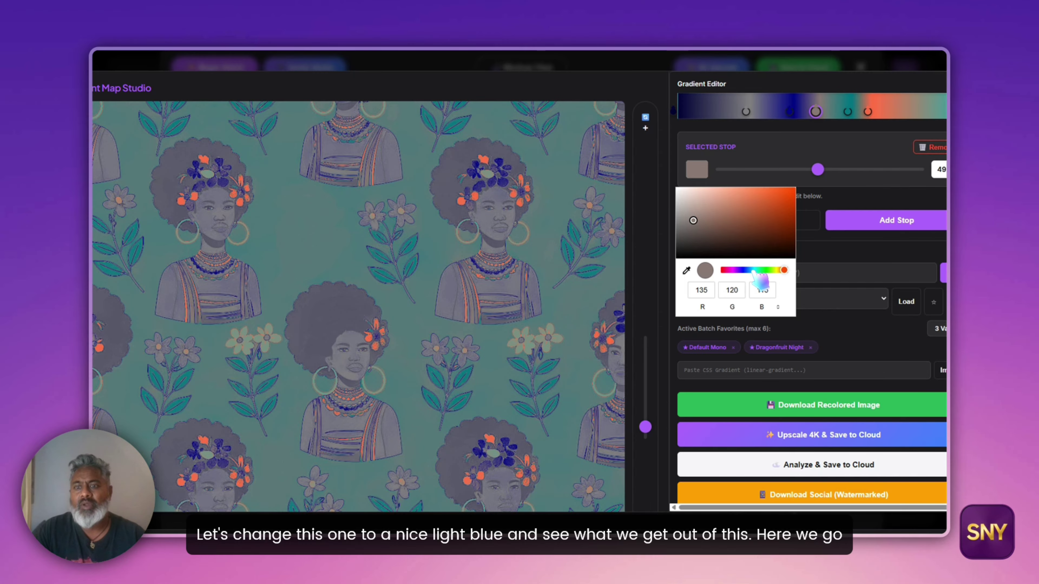
click(753, 270)
click(735, 197)
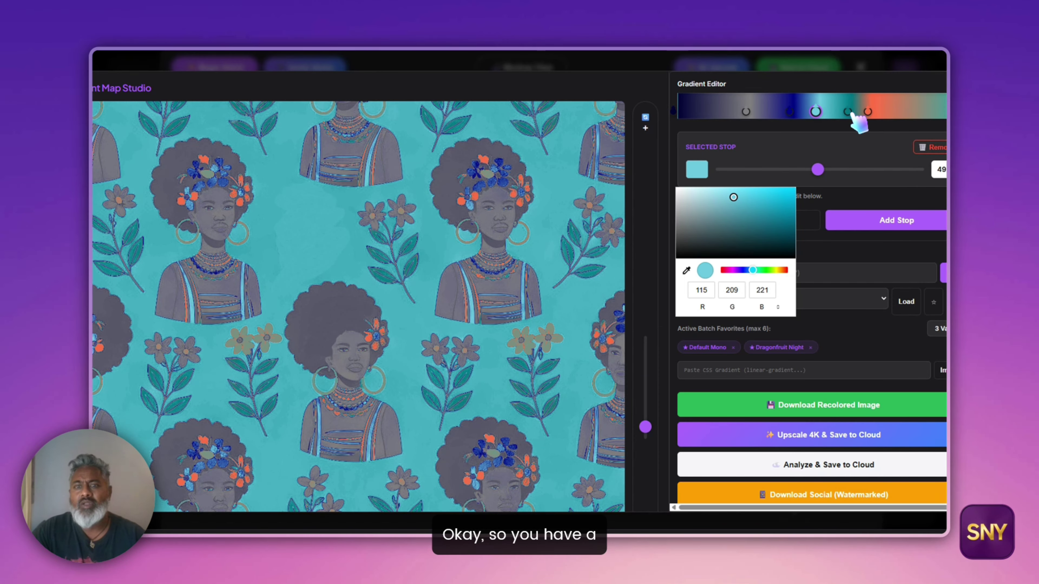
Rearrange the gradient by moving the teal stop before the navy one, shifting the coral stop outward and relocating the grey stop
drag(849, 112, 770, 114)
drag(869, 114, 901, 115)
drag(746, 111, 874, 308)
Analyze and save the recoloured image to the cloud, and save the original orange design there as well
click(853, 407)
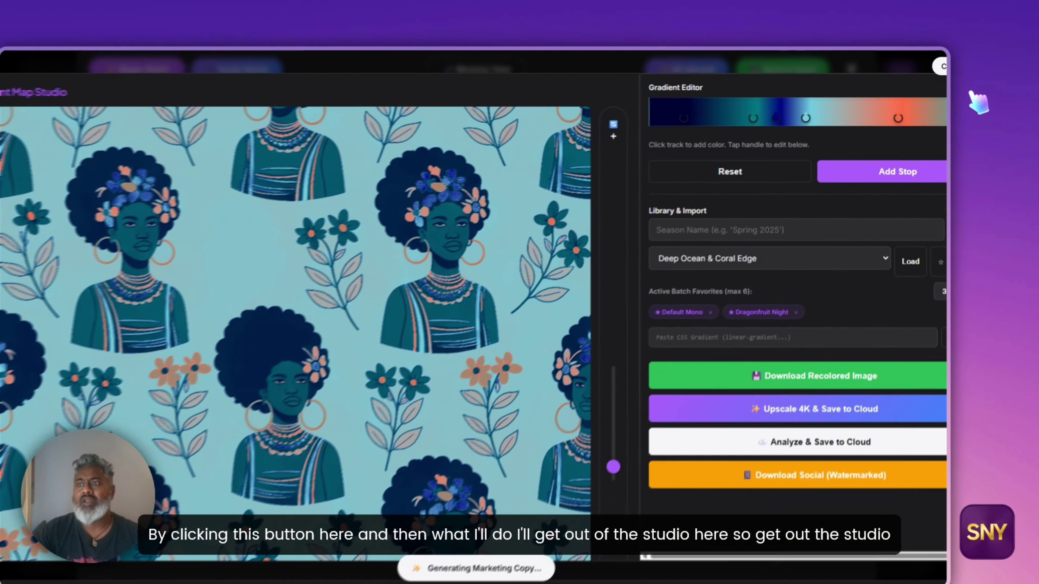
click(937, 78)
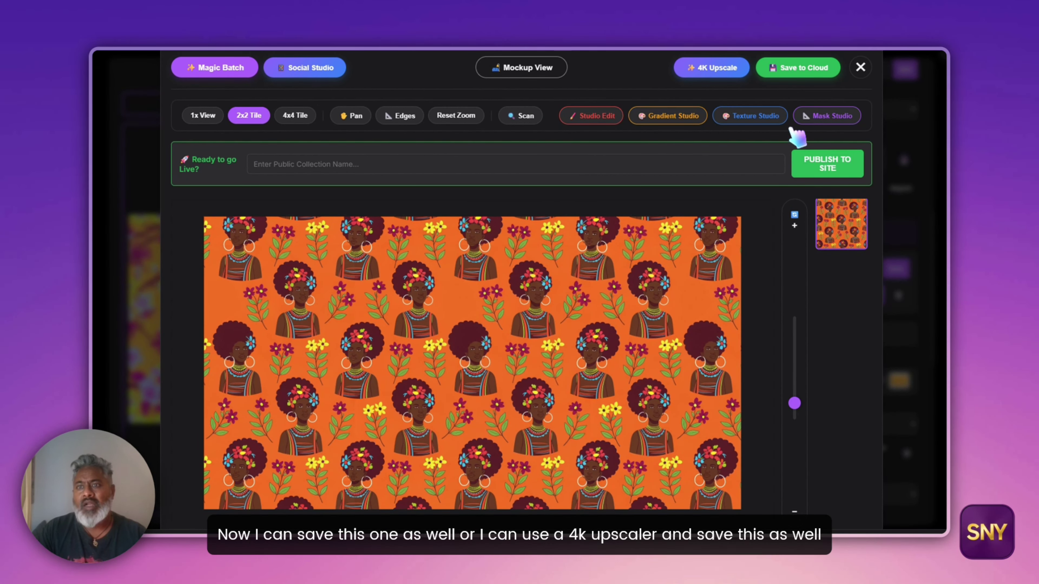
click(805, 75)
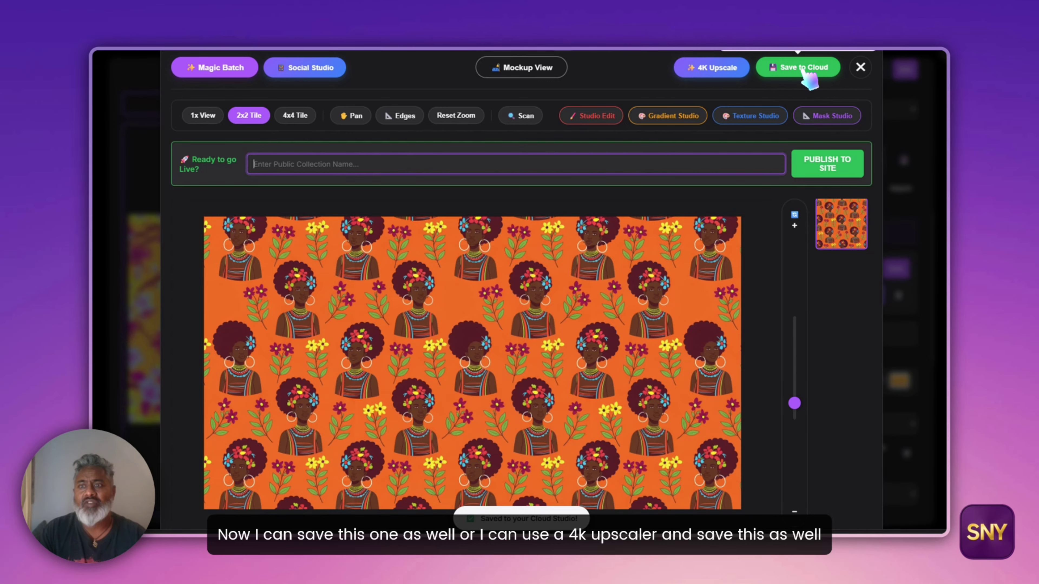
Choose the custom AI fish scales texture for the design in Texture Studio
click(756, 117)
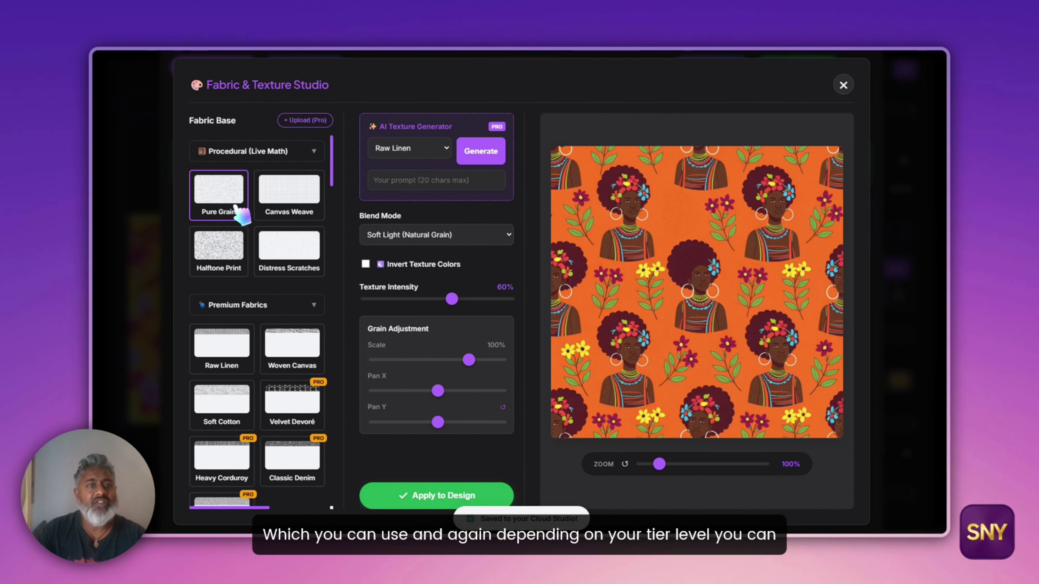
scroll(270, 324, down, 8)
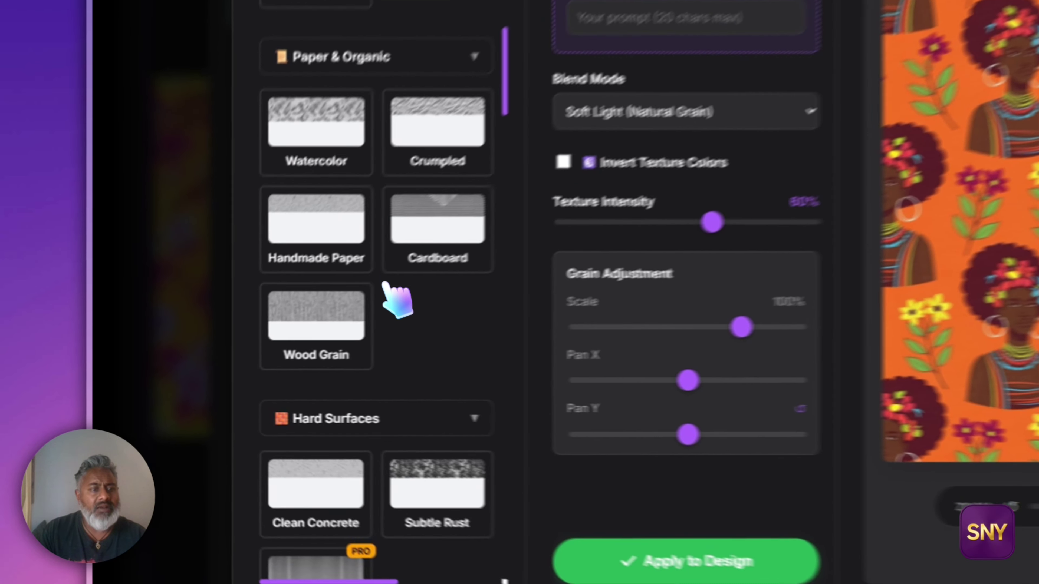
scroll(388, 291, down, 15)
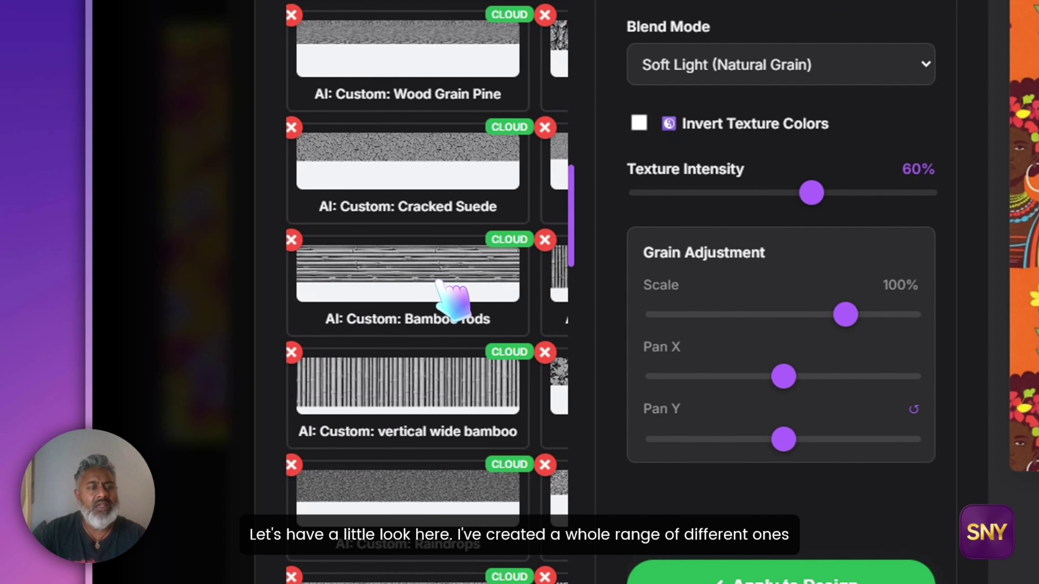
scroll(438, 281, down, 10)
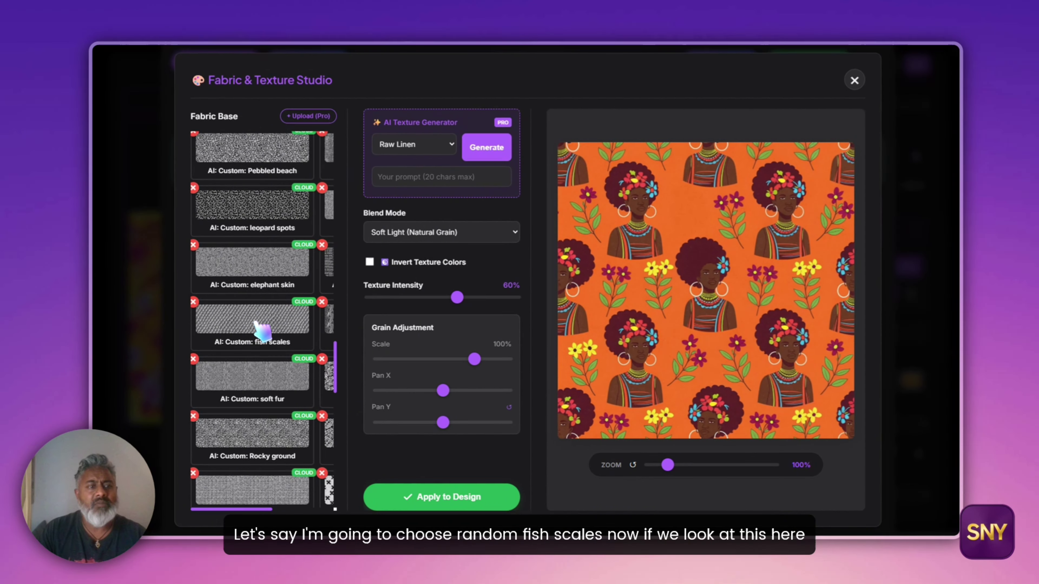
click(428, 255)
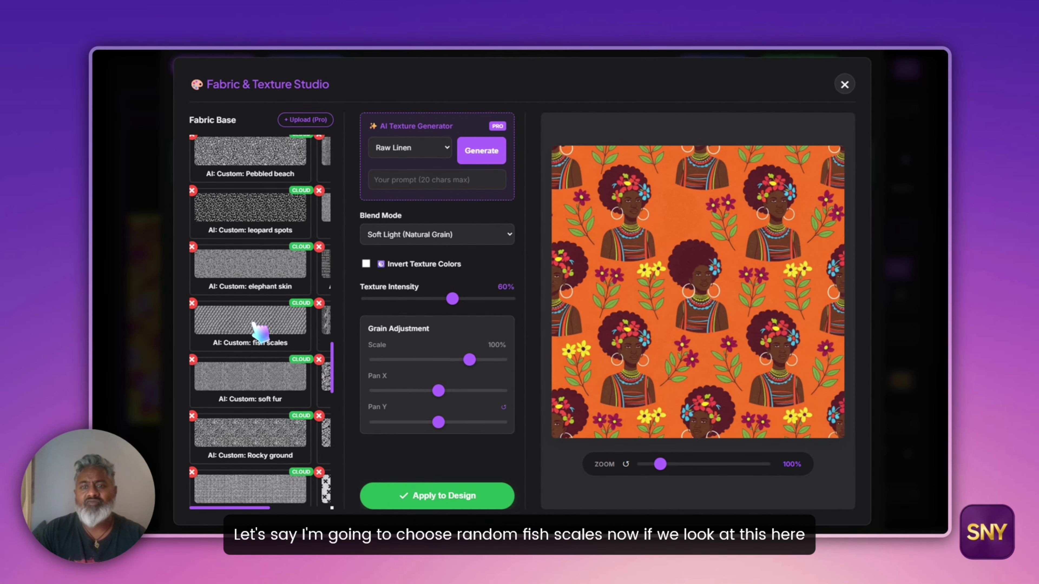
click(260, 330)
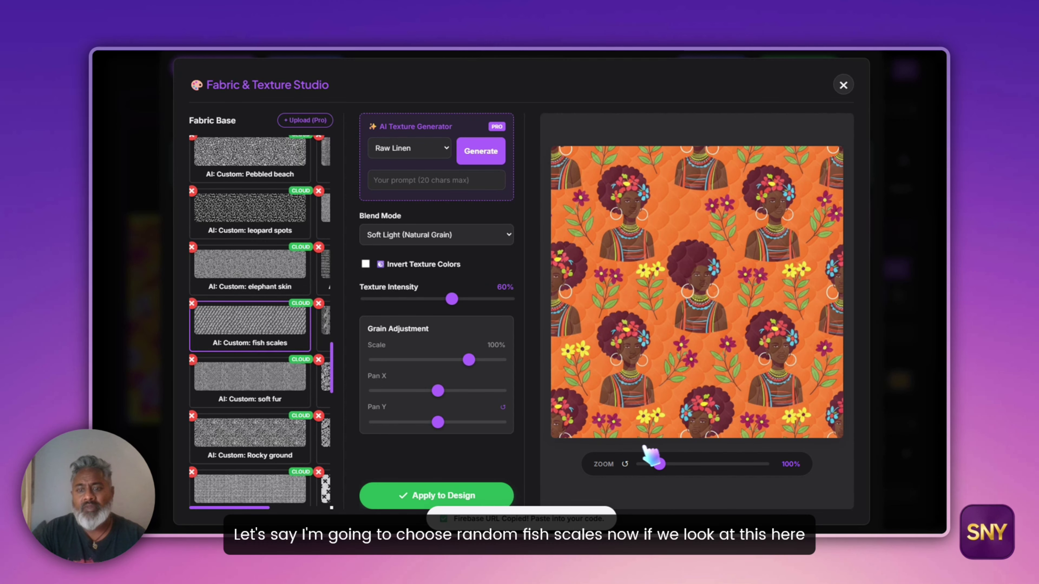
Zoom the preview to 234% and set the fish scales to 88% intensity with the Multiply (Darkens/Ink) blend mode
drag(659, 464, 705, 464)
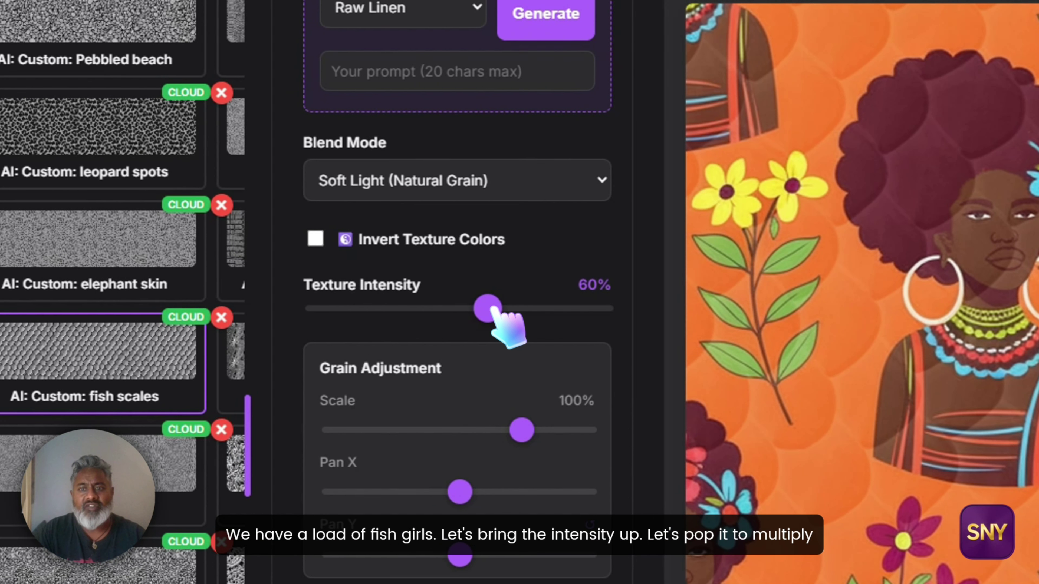
drag(415, 265, 487, 264)
click(470, 189)
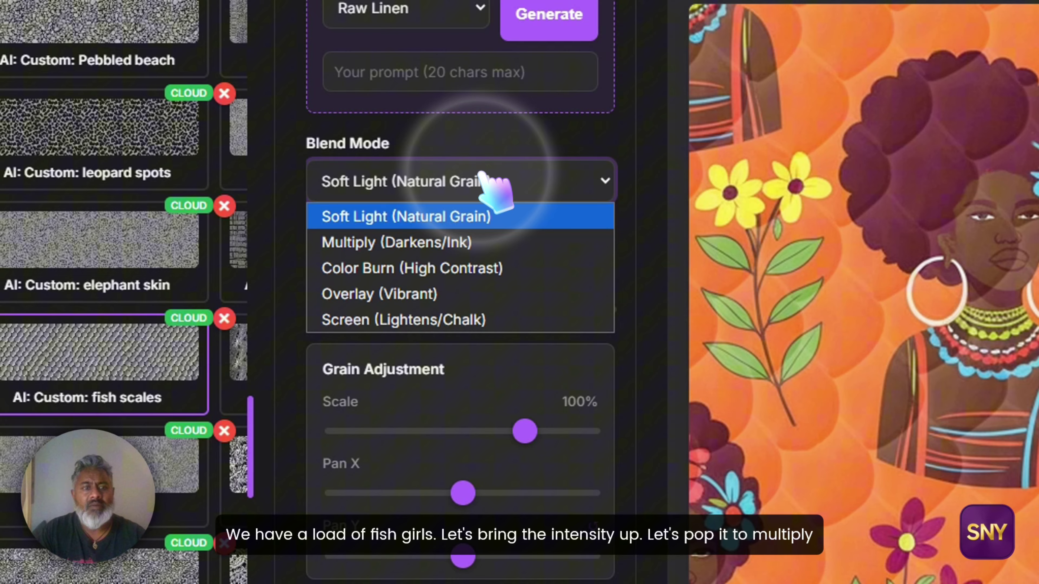
click(479, 250)
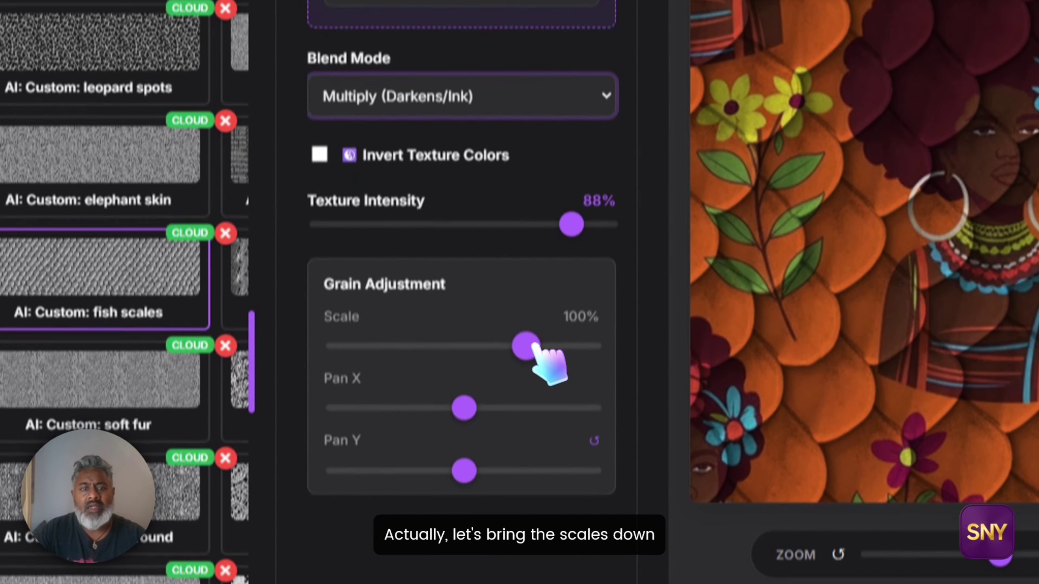
Reduce the texture's grain scale to 19% and apply the texture to the design
click(525, 431)
drag(515, 306, 357, 307)
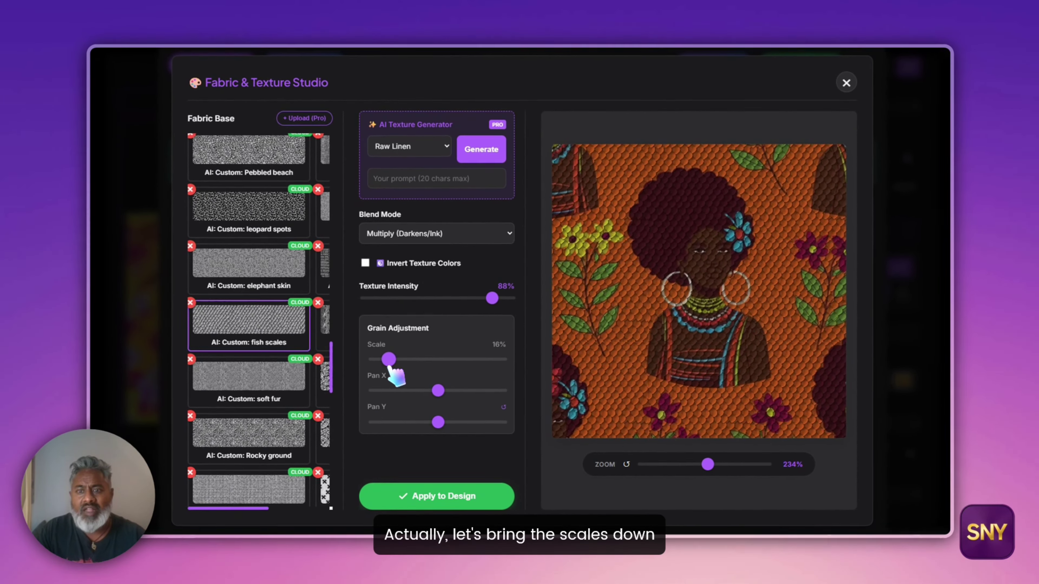
drag(386, 368, 394, 368)
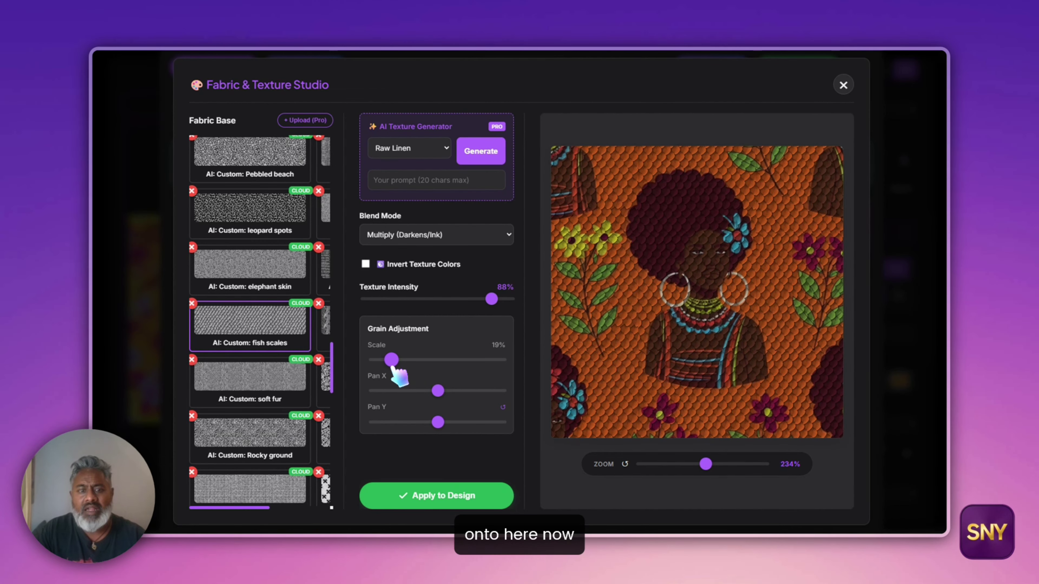
click(476, 495)
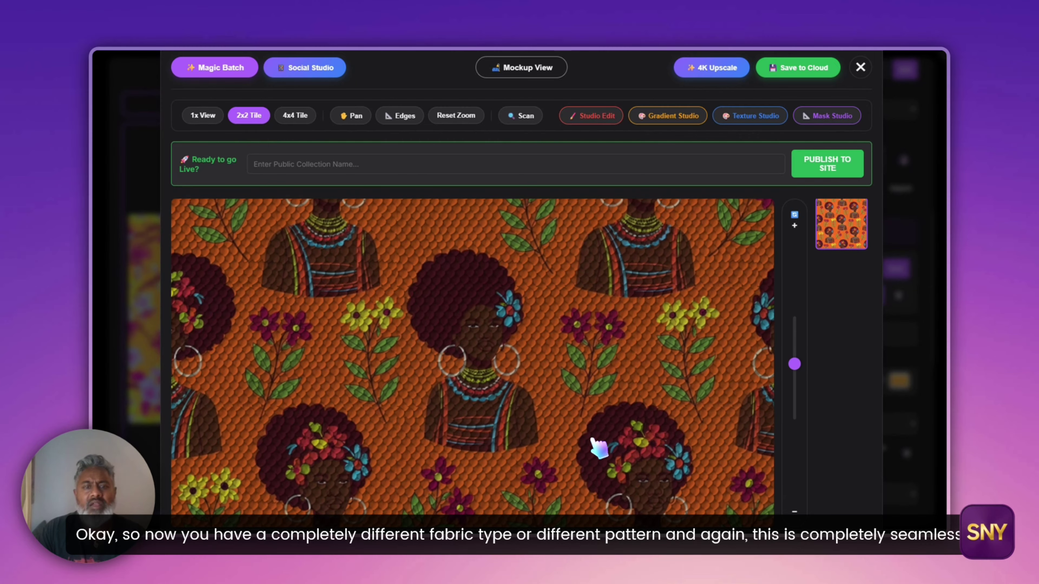
Show the textured pattern on the suit jacket mockup and enlarge the pattern's scale
scroll(599, 448, down, 5)
scroll(598, 448, up, 2)
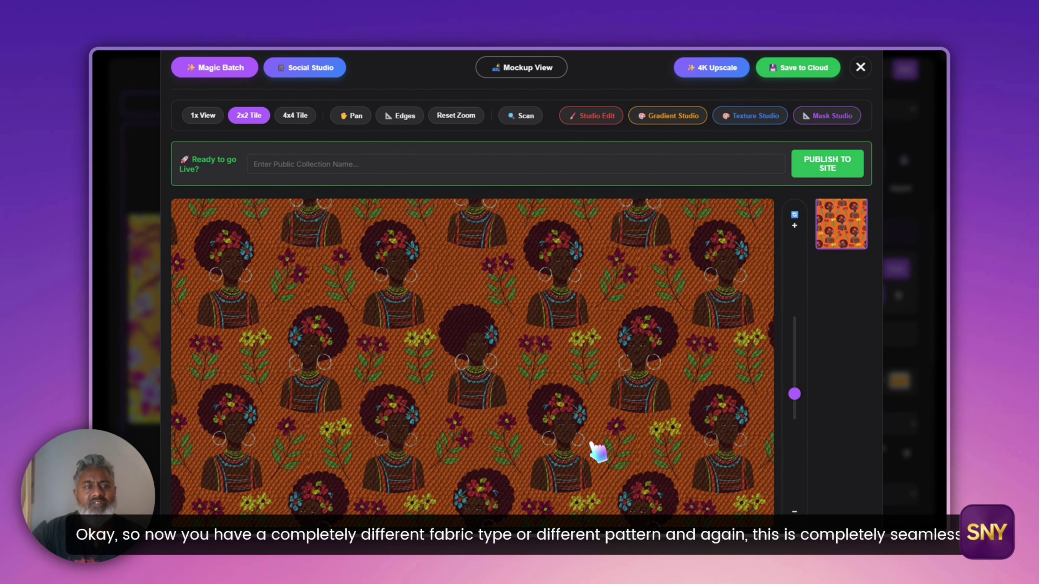
scroll(598, 448, down, 2)
scroll(599, 448, up, 2)
scroll(598, 448, up, 1)
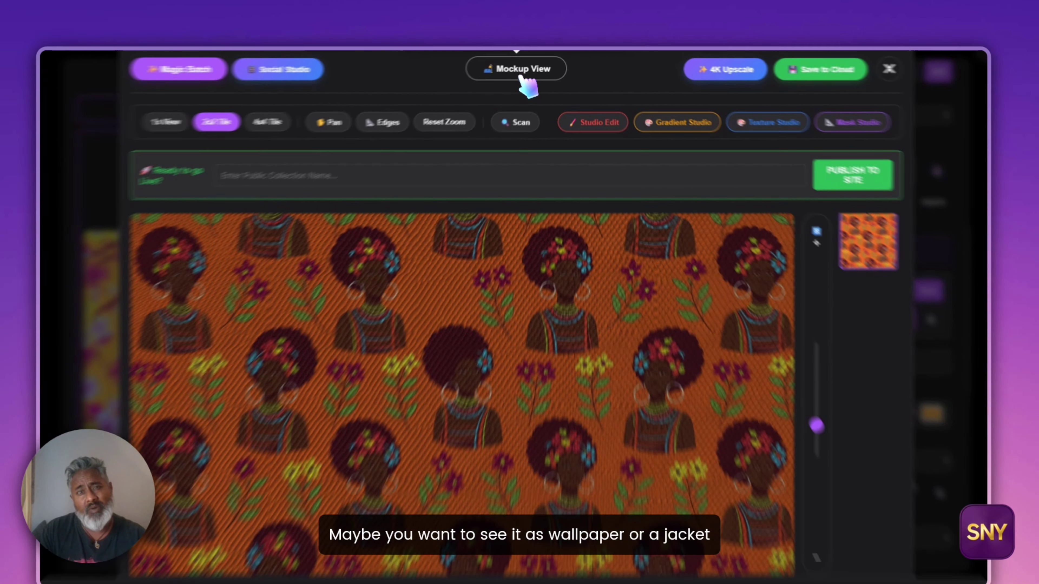
click(526, 73)
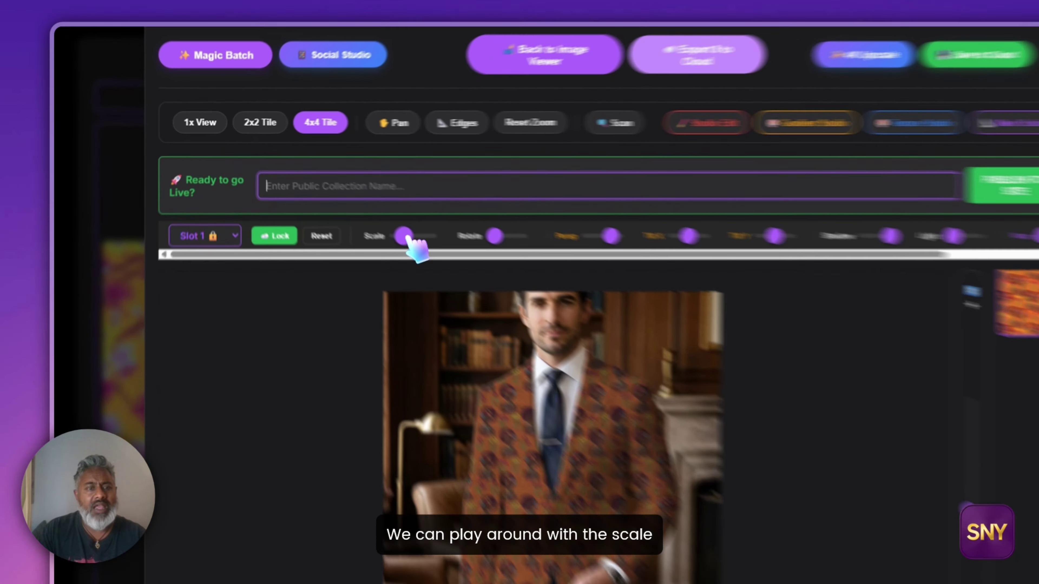
drag(359, 210, 374, 210)
mouse_move(524, 289)
mouse_down()
mouse_move(537, 289)
mouse_move(510, 288)
mouse_up()
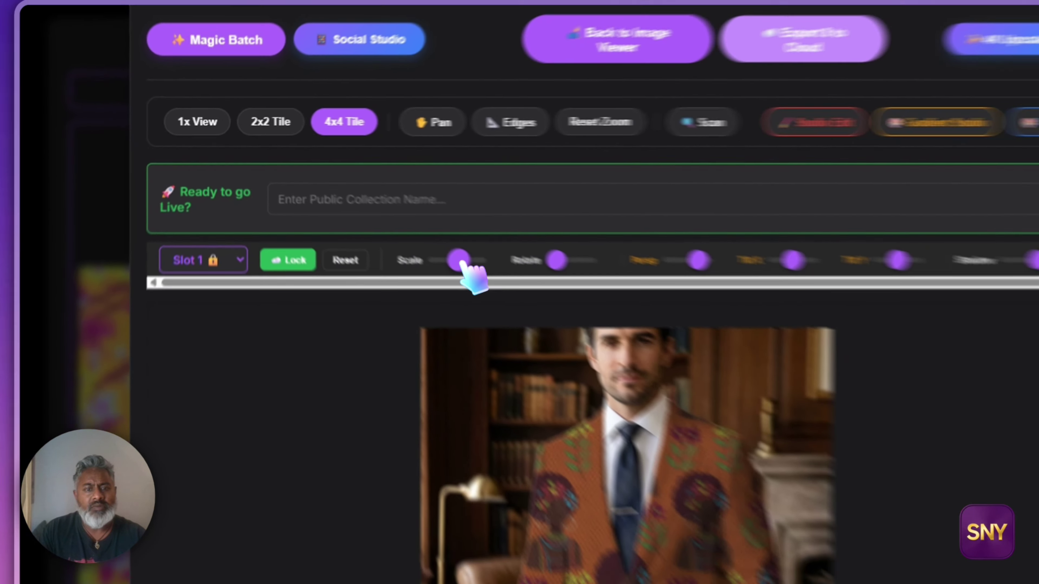
Rotate the pattern on the jacket so the figures stand upright, and adjust its perspective, X tilt and light
drag(627, 288, 646, 288)
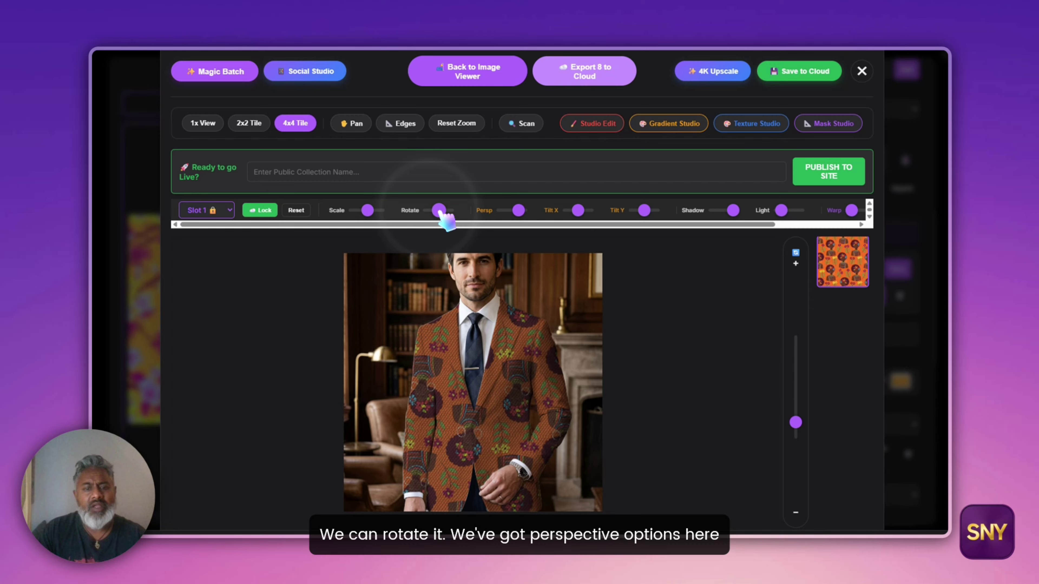
drag(441, 211, 431, 212)
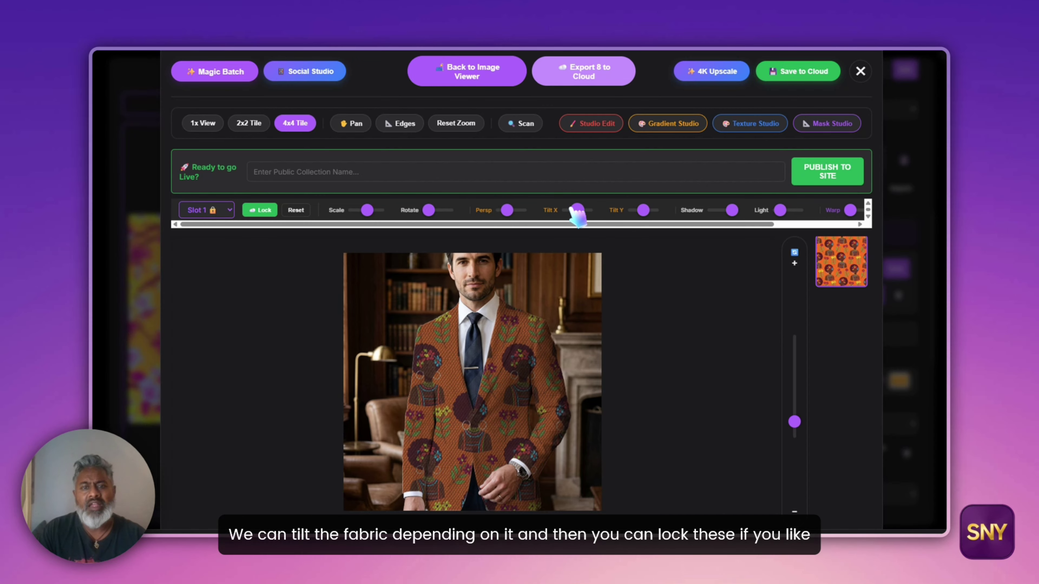
mouse_move(578, 207)
mouse_down()
mouse_move(568, 213)
mouse_move(578, 212)
mouse_up()
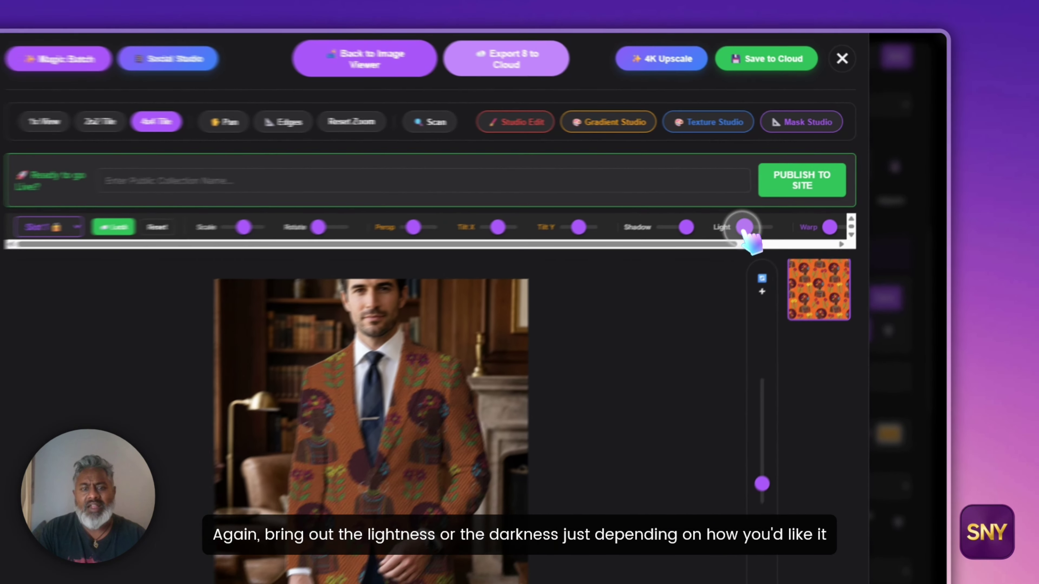
mouse_move(780, 210)
mouse_down()
mouse_move(717, 210)
mouse_move(732, 210)
mouse_up()
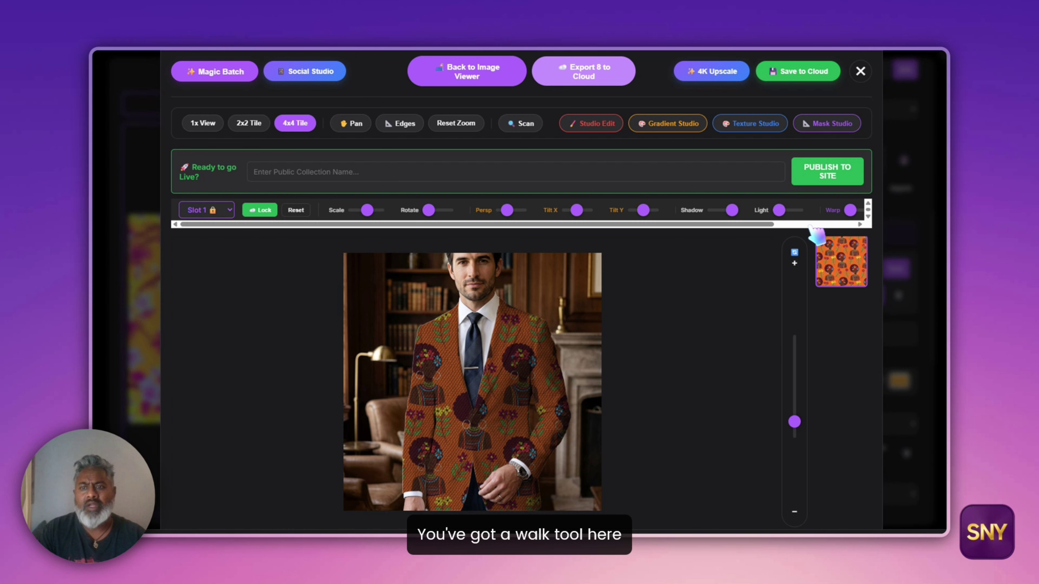
Switch the mockup to the bed in Slot 2 and slightly enlarge the pattern's scale on the bedding
drag(772, 224, 857, 219)
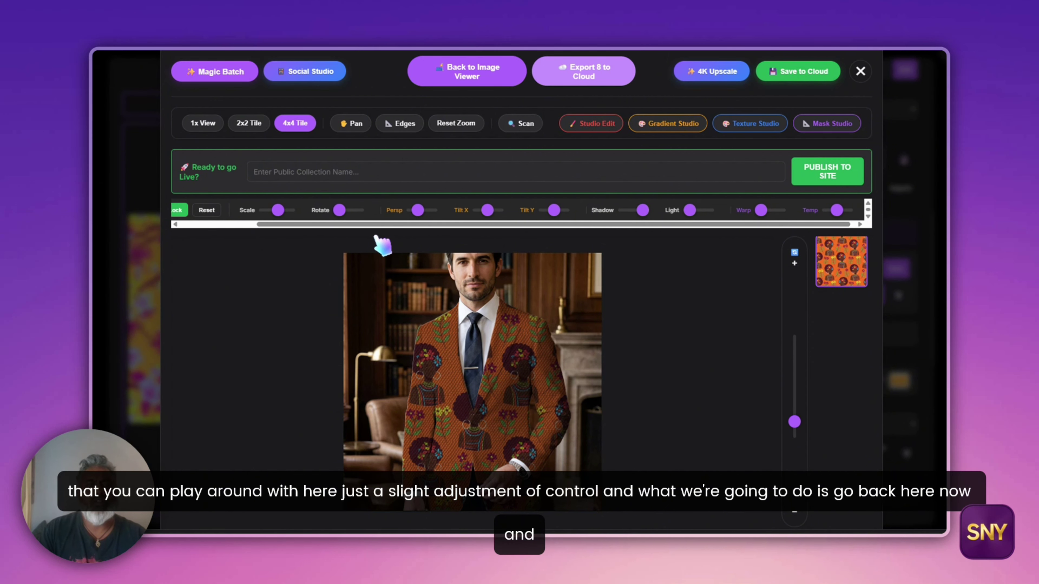
drag(391, 224, 313, 226)
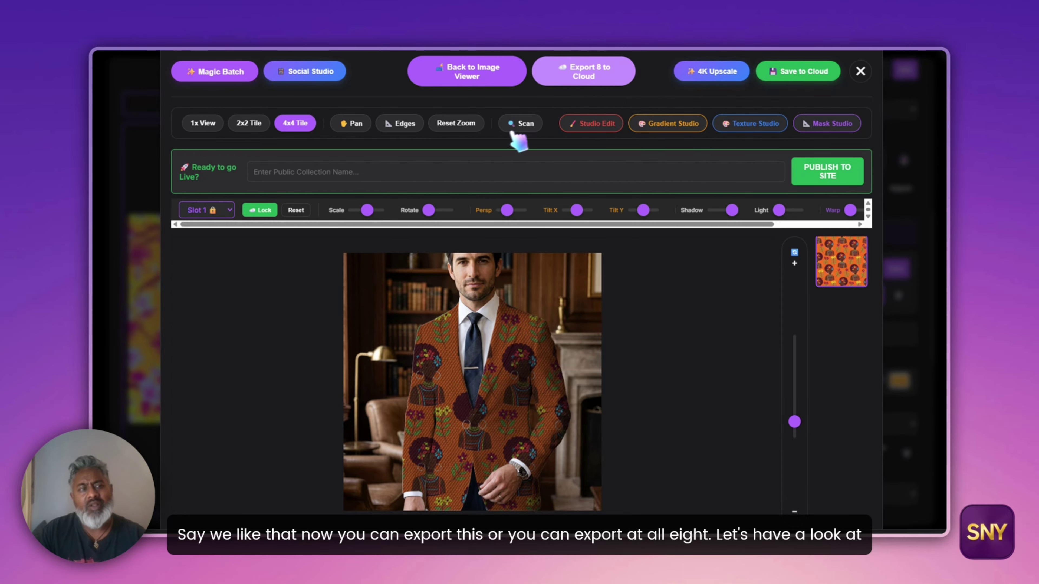
click(207, 210)
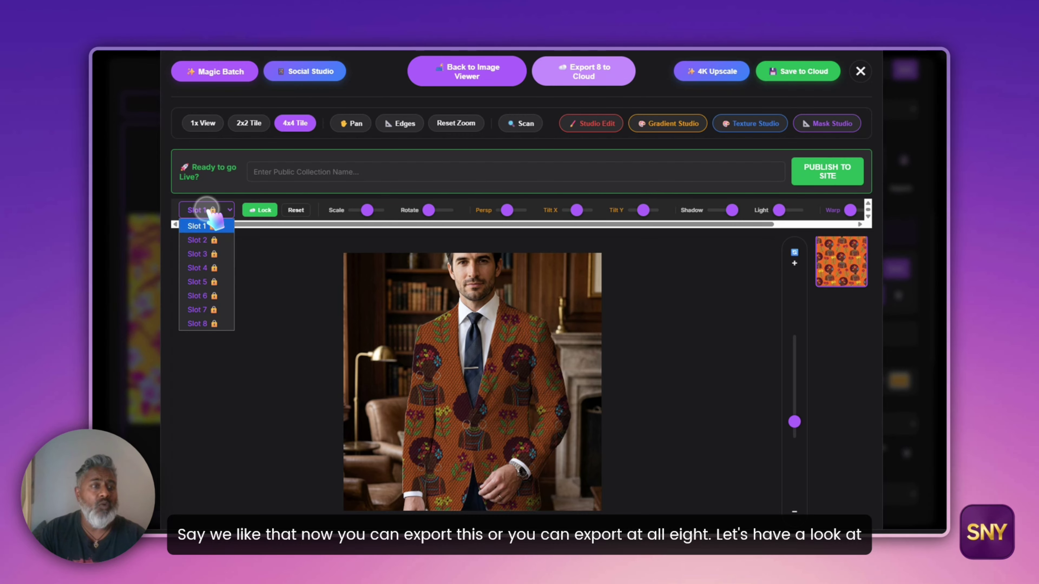
click(221, 244)
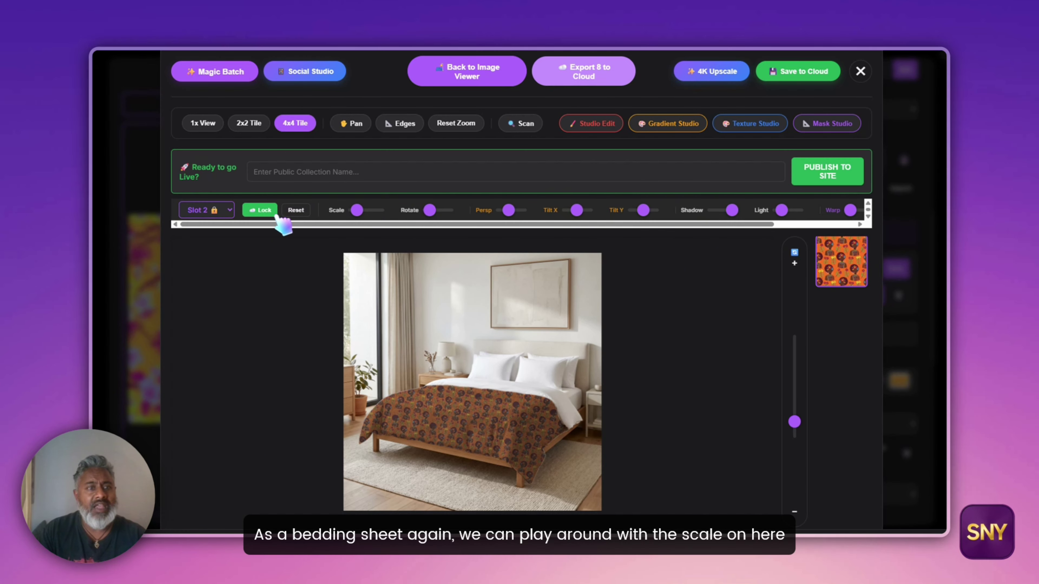
drag(355, 209, 358, 210)
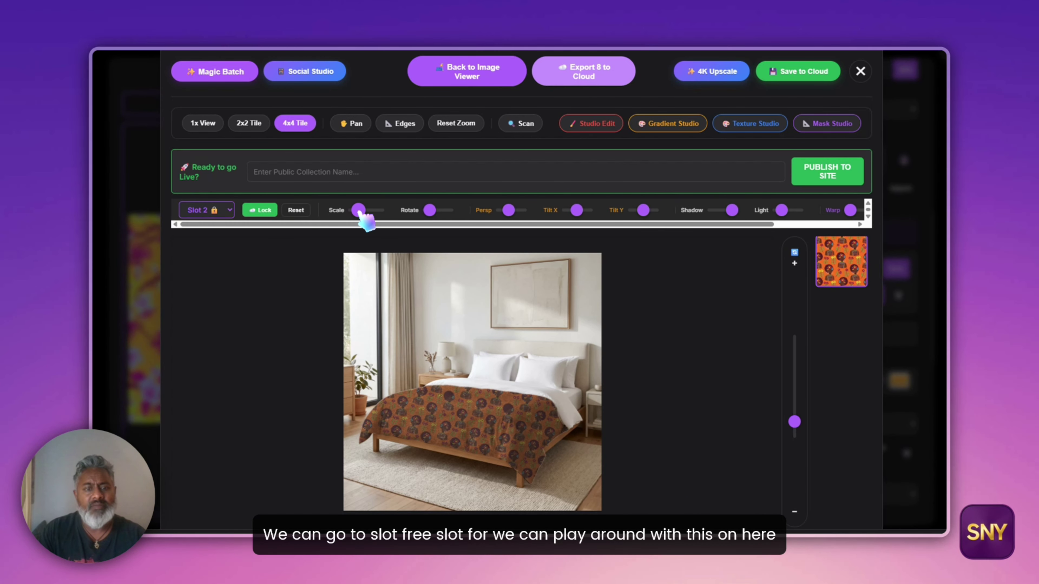
Preview the pattern on the long dress mockup in Slot 3 and on the cushion mockup in Slot 4
click(206, 210)
click(210, 254)
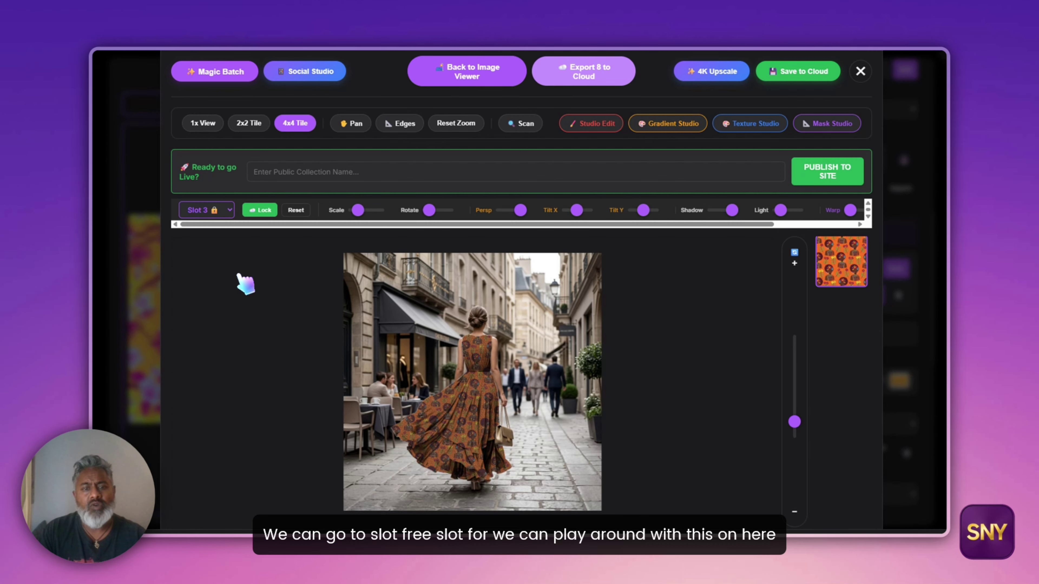
click(212, 211)
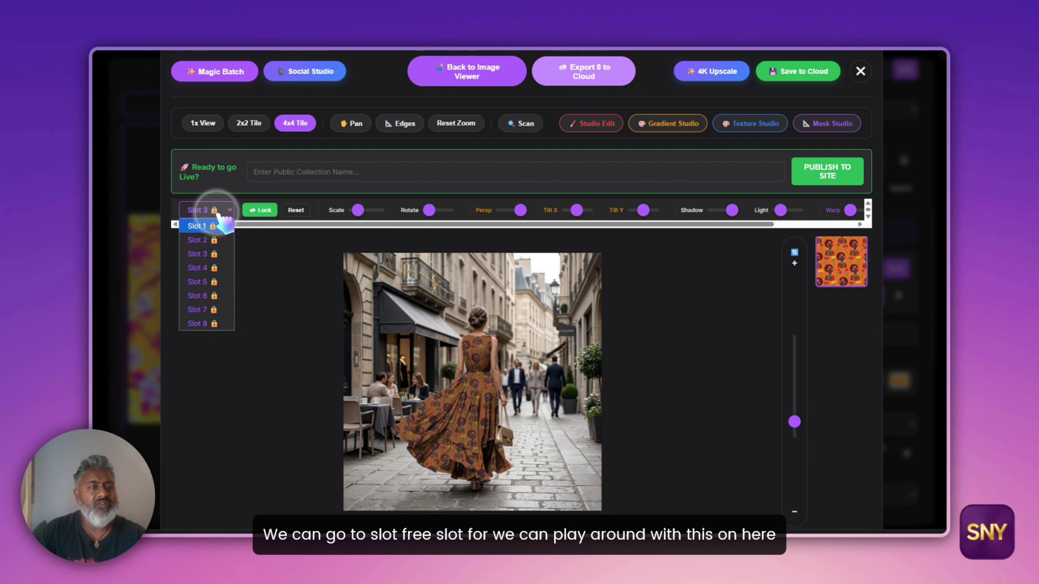
click(217, 266)
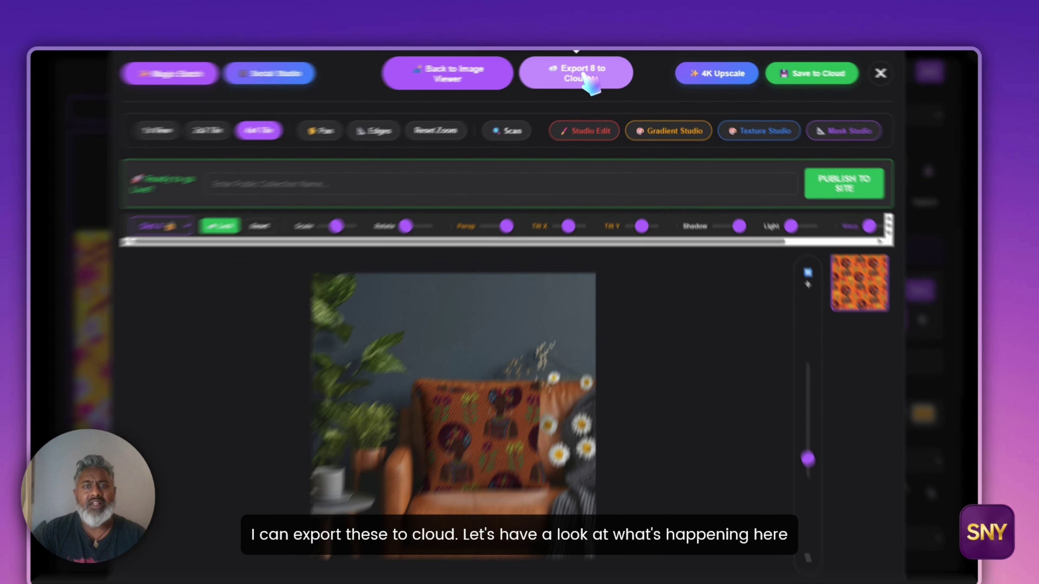
Export all eight mockups to the cloud and close the image viewer
click(581, 78)
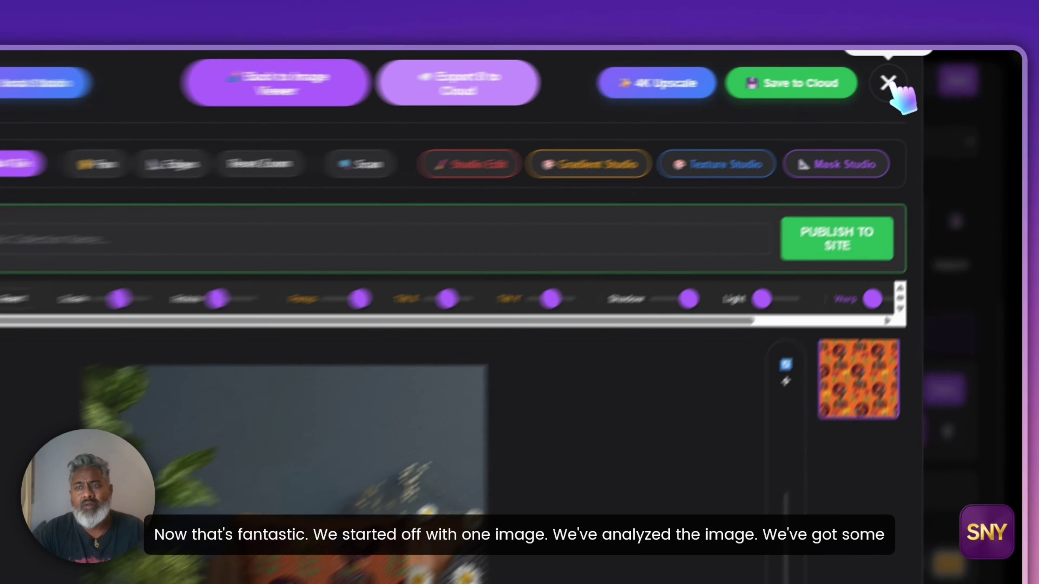
click(861, 73)
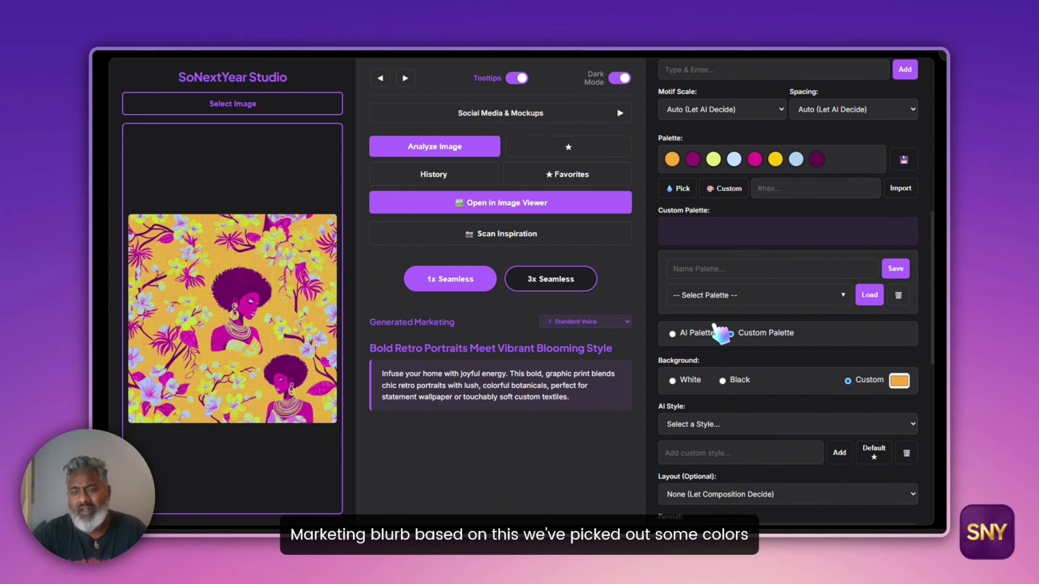
Examine the AI style, layout and format choices in the design builder without changing them
scroll(720, 333, down, 4)
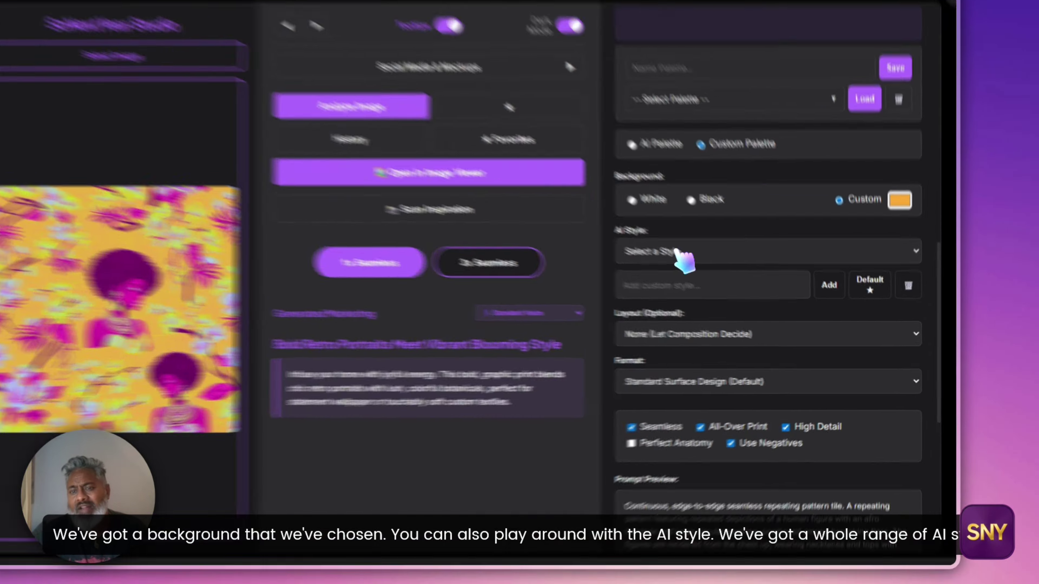
click(712, 269)
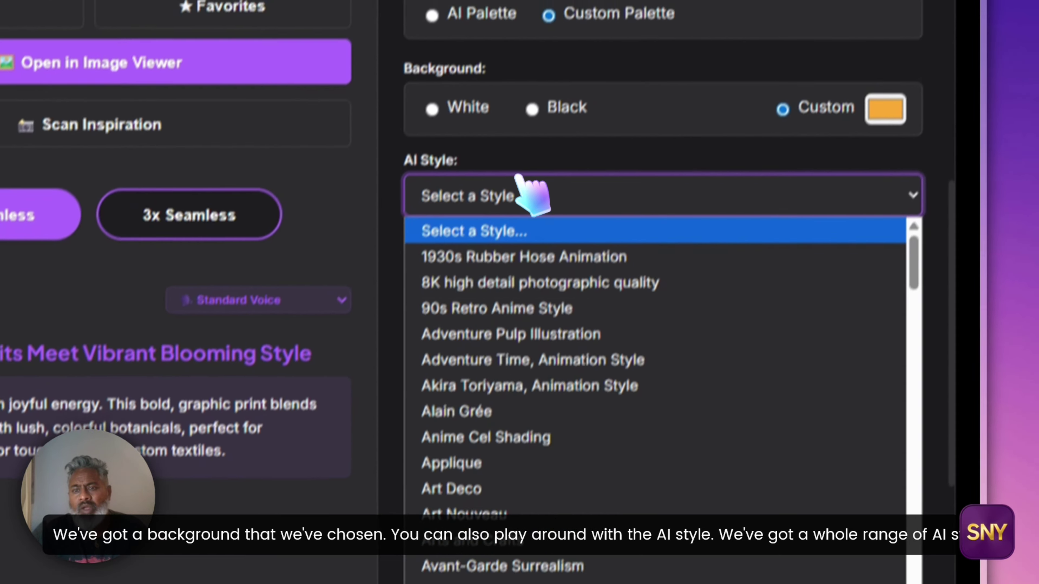
click(520, 192)
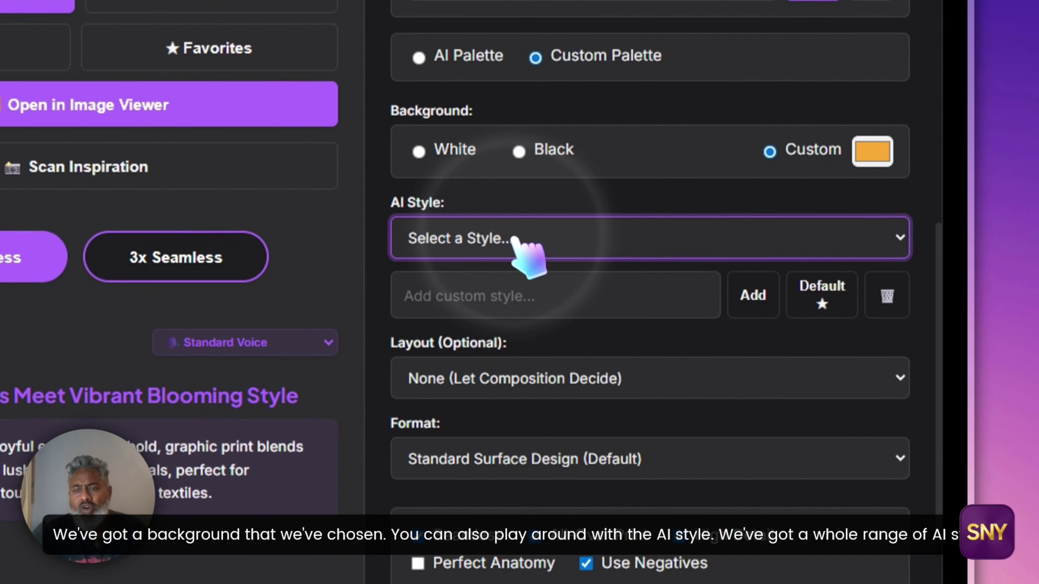
click(544, 335)
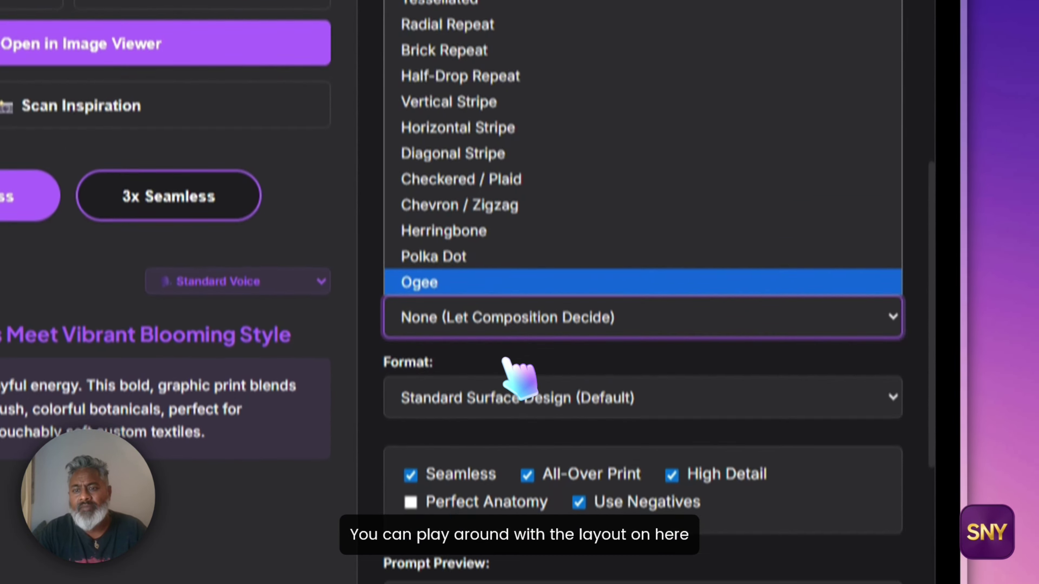
click(519, 429)
click(523, 353)
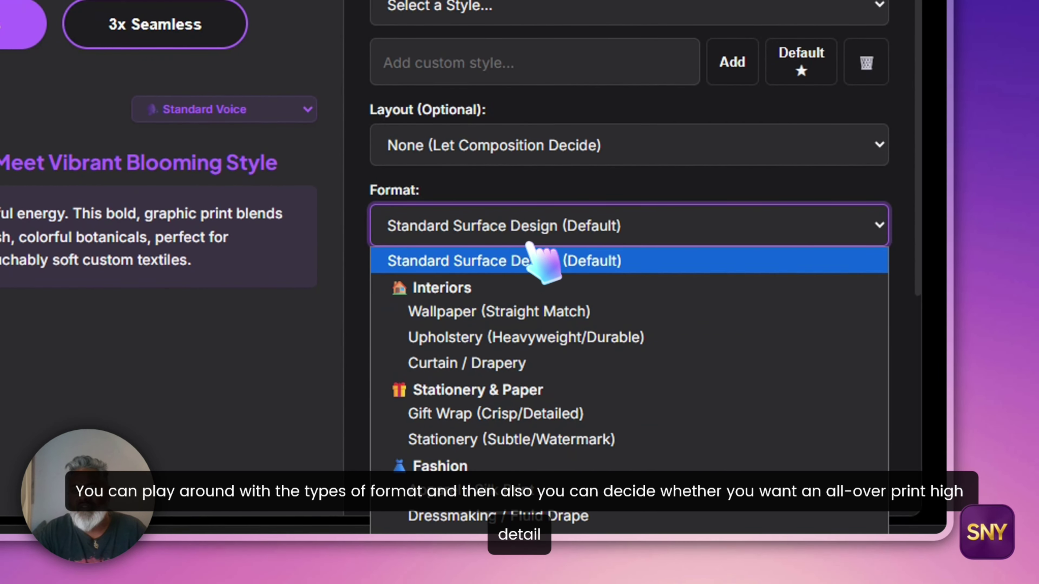
click(571, 223)
scroll(540, 336, down, 3)
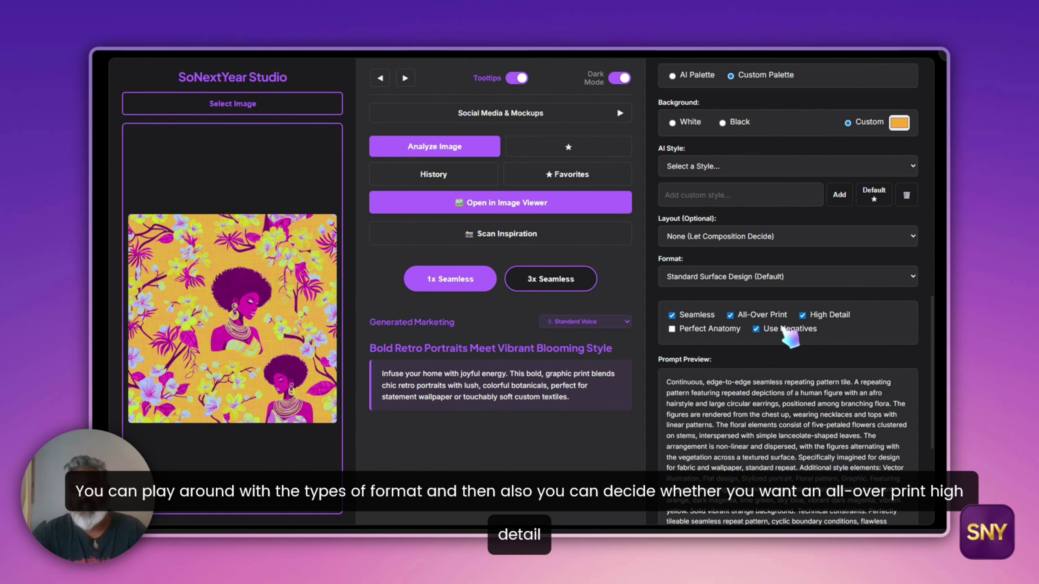
Review the design's description, keywords and motifs in the design builder
scroll(769, 334, up, 6)
scroll(770, 335, up, 8)
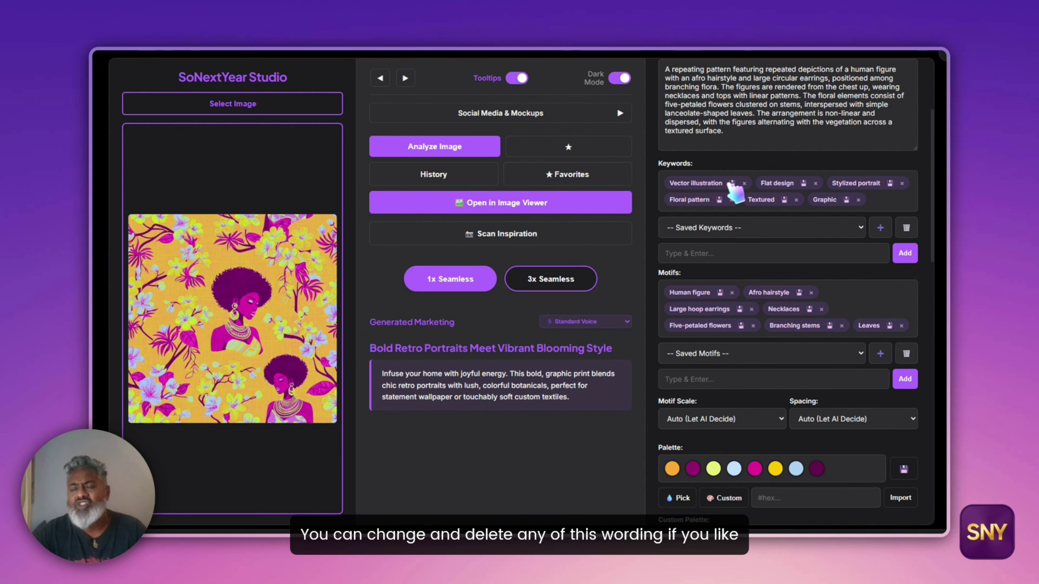
click(733, 95)
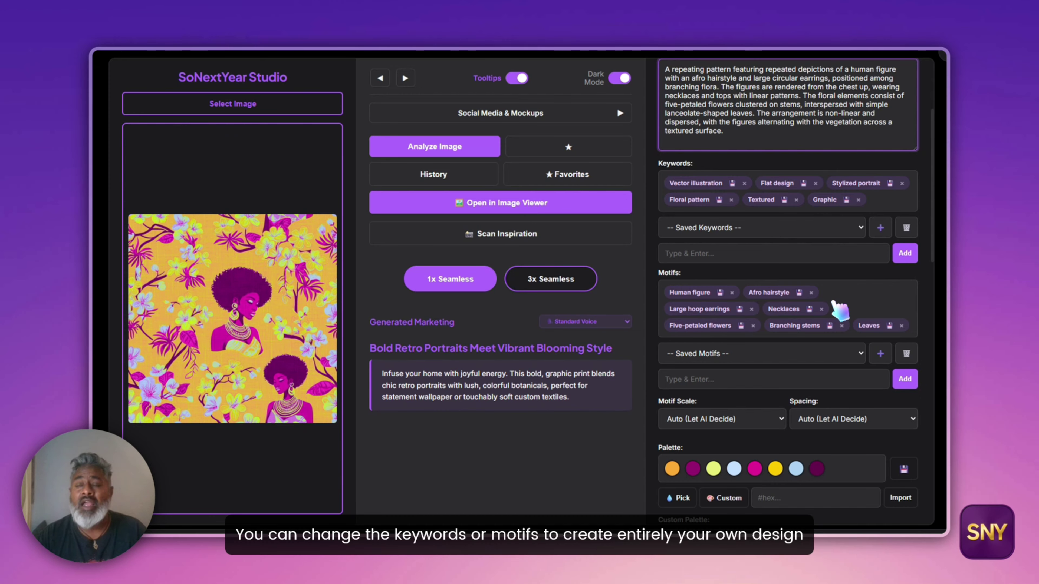
scroll(840, 309, up, 3)
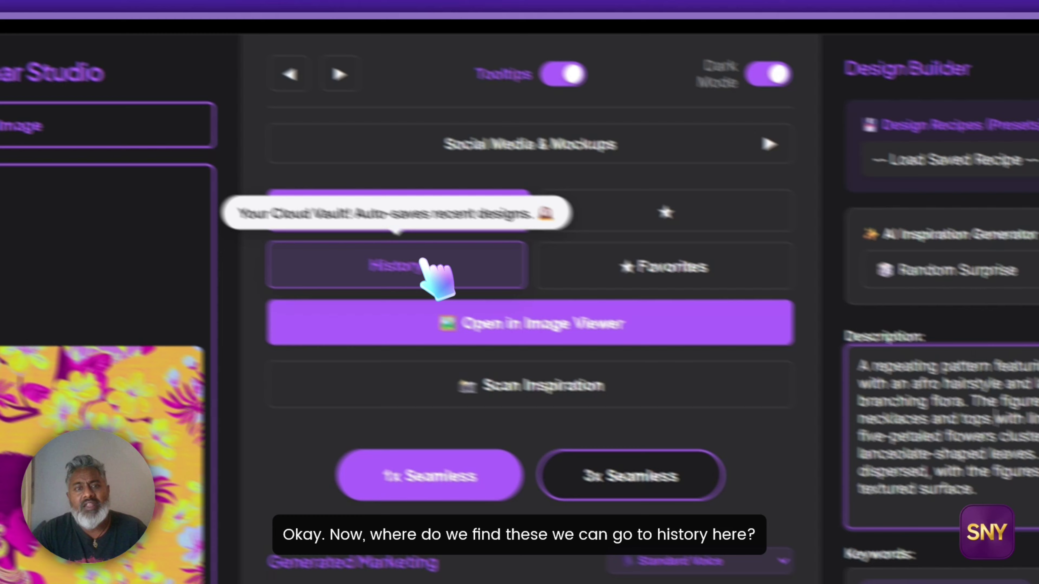
Open the design history, check the sharing options for the Bold Retro Portraits design, and close the share window
click(172, 184)
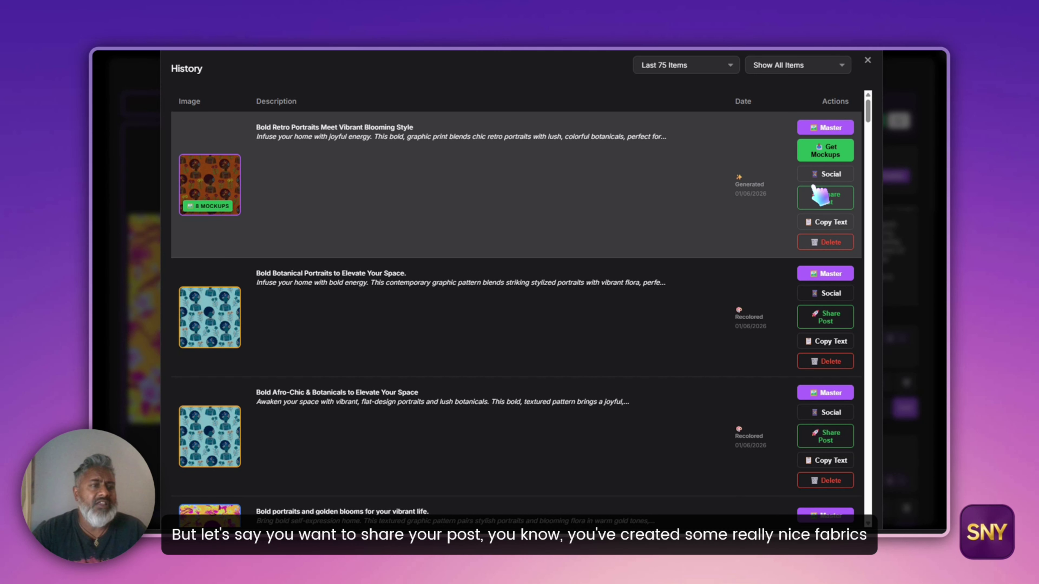
click(829, 201)
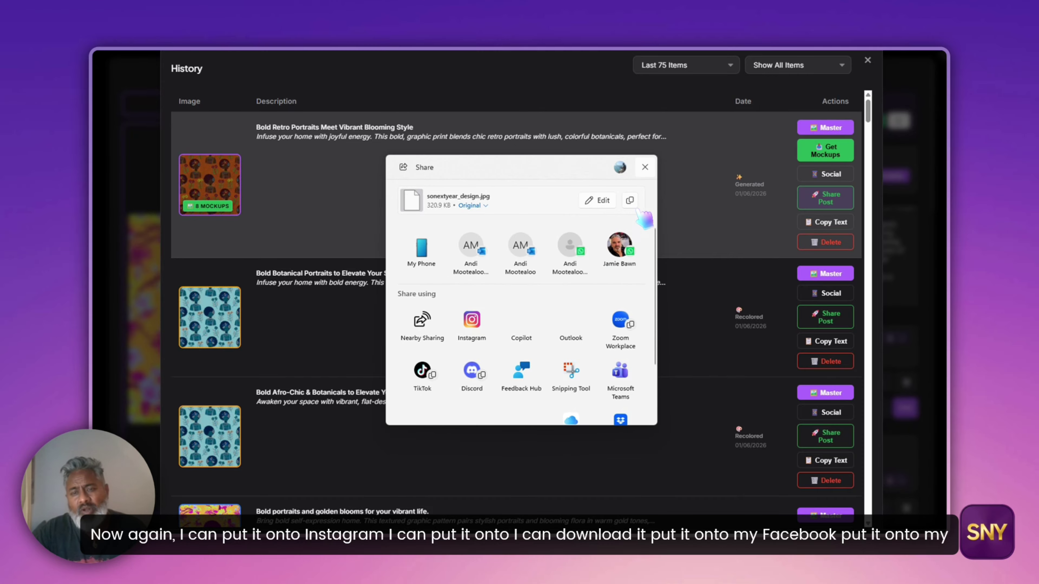
click(646, 168)
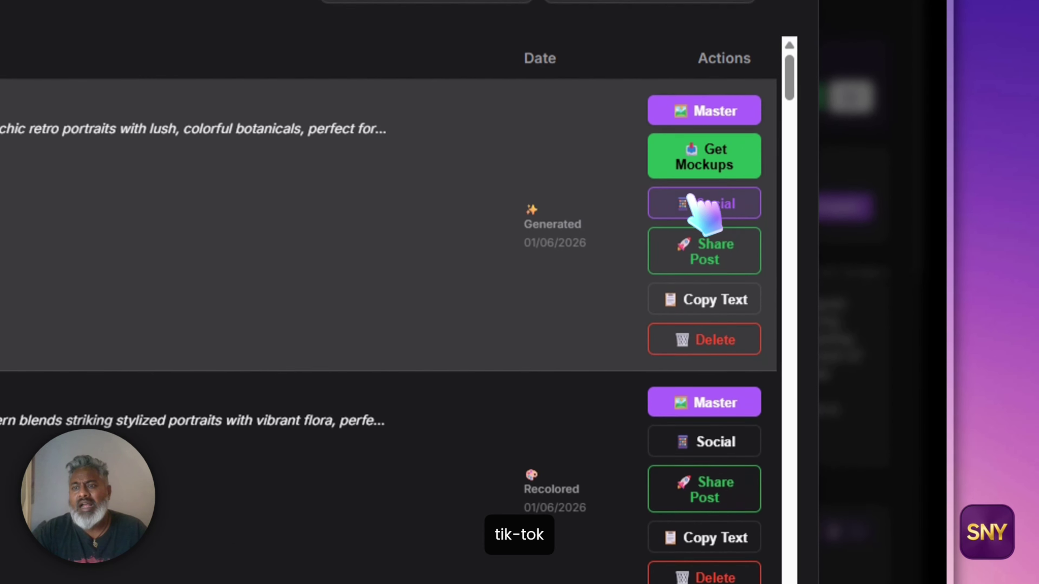
Open the marketing copy of the Bold Retro Portraits design and convert its SEO tags to hashtags
click(707, 301)
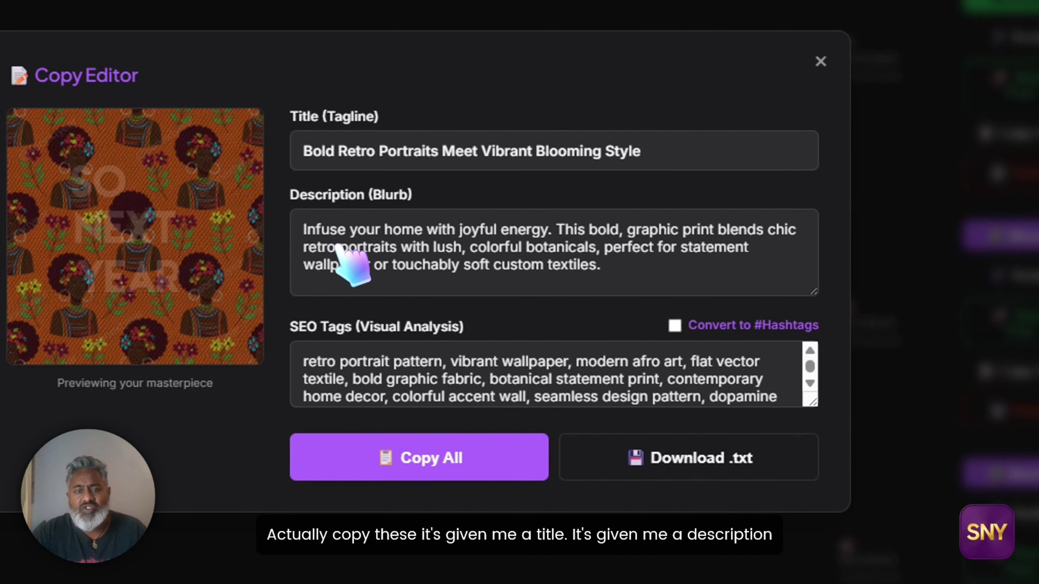
click(675, 325)
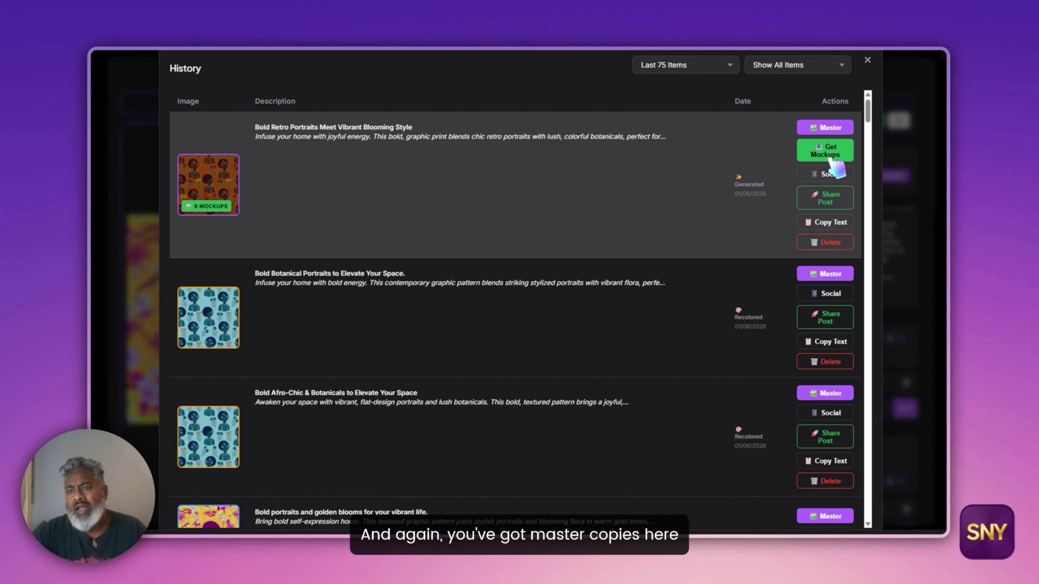
View and close the master copy of the Bold Retro Portraits design, and get its mockups
click(823, 128)
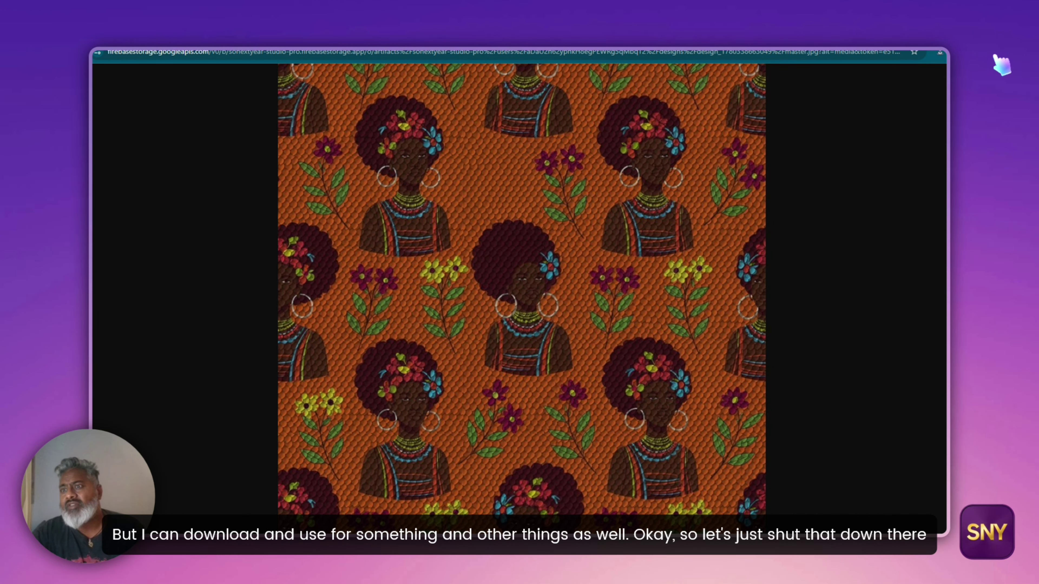
click(1003, 32)
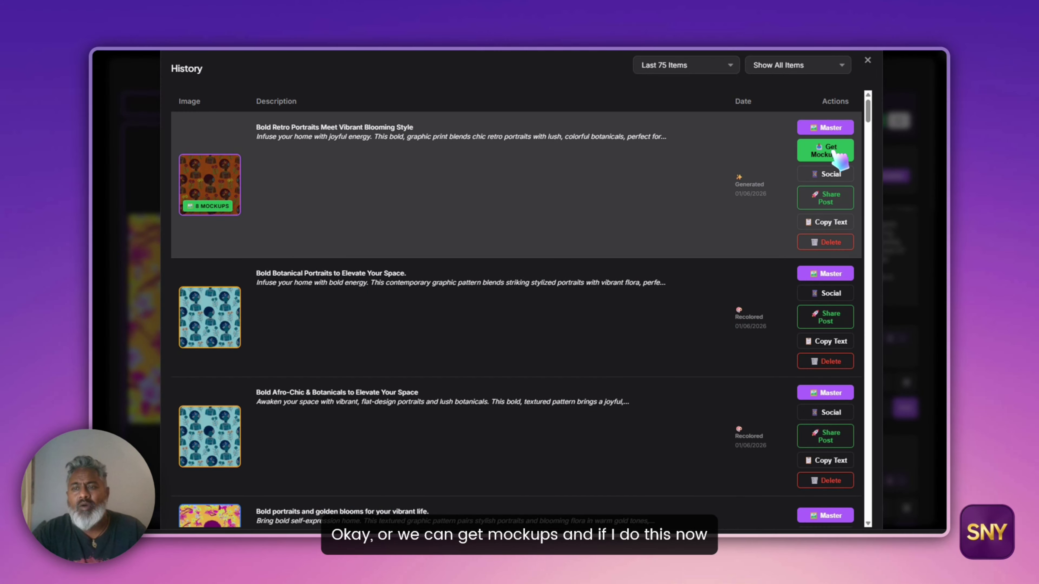
click(833, 156)
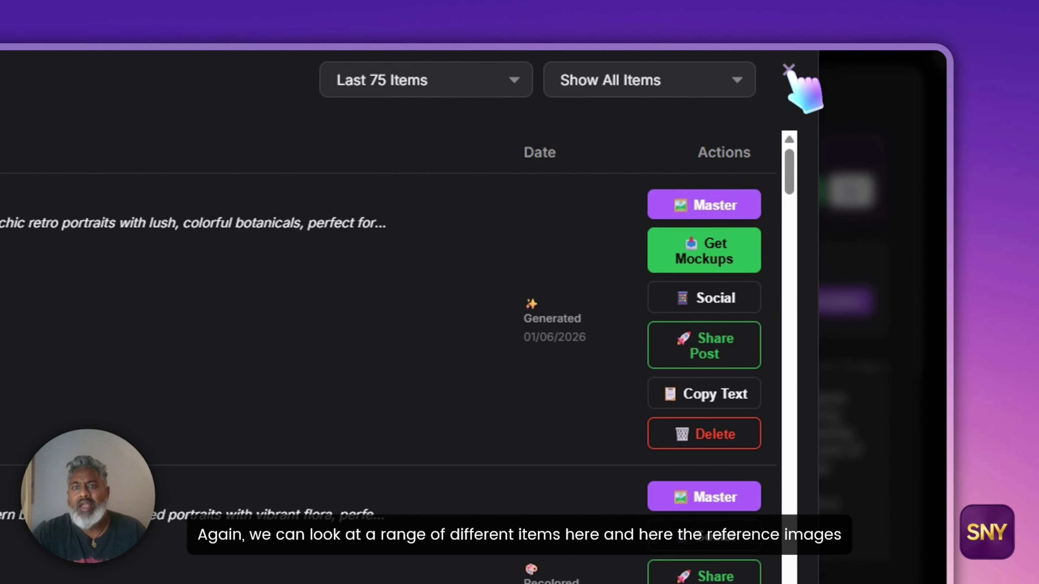
Examine the history's item-count and item-type filter options, and close the history
click(730, 66)
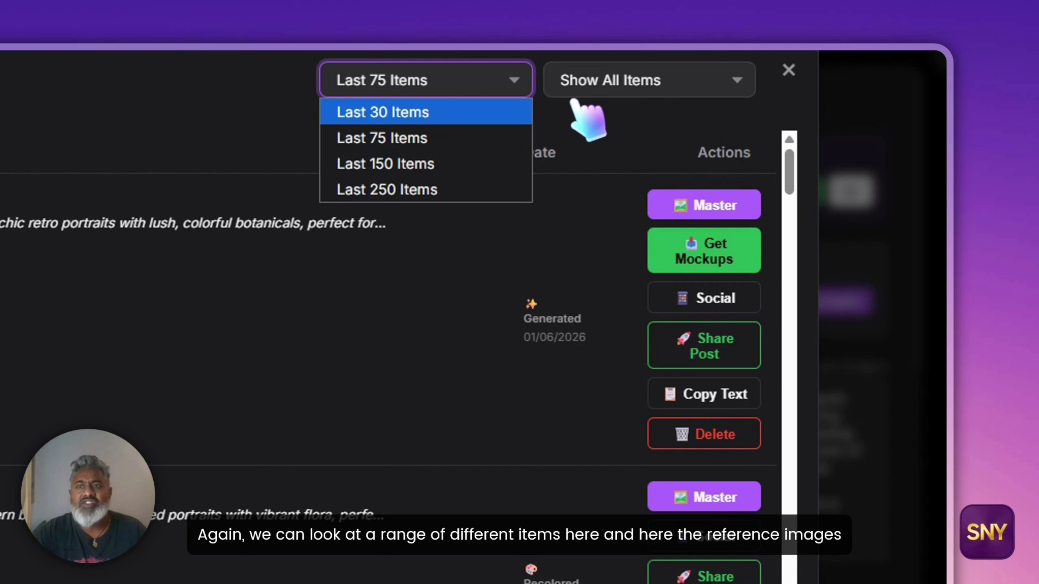
click(658, 77)
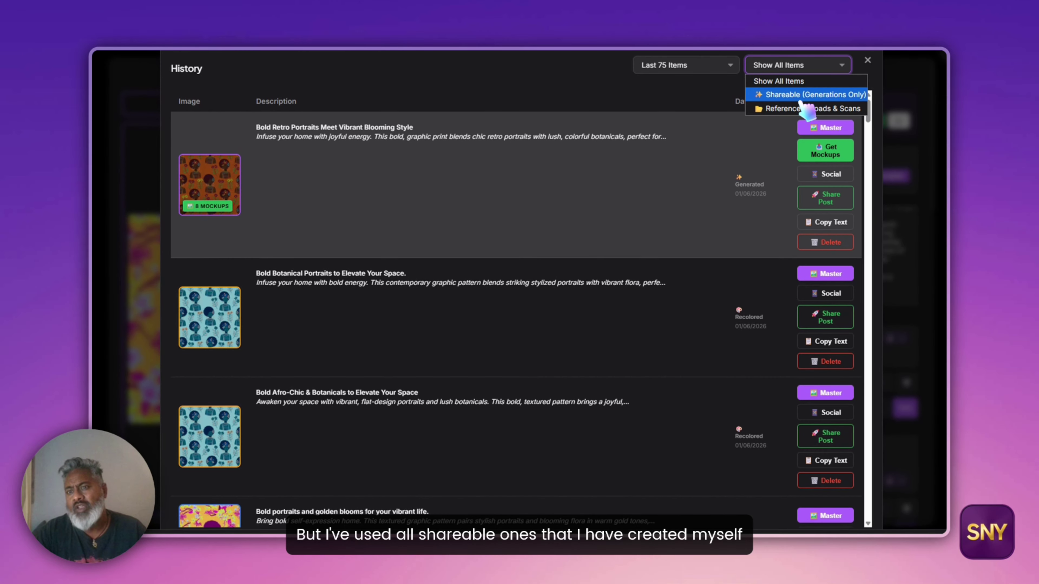
click(620, 97)
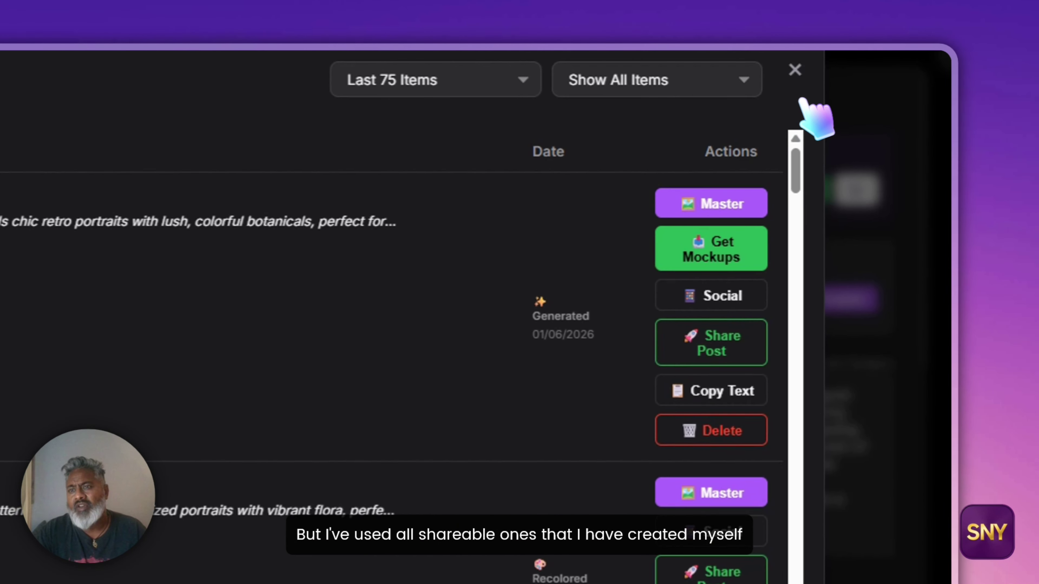
click(789, 70)
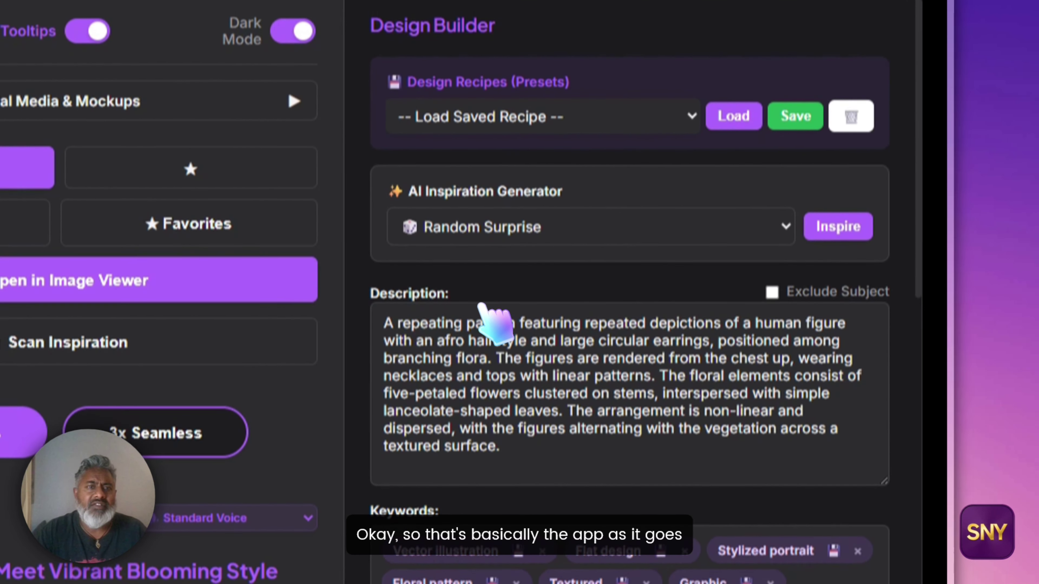